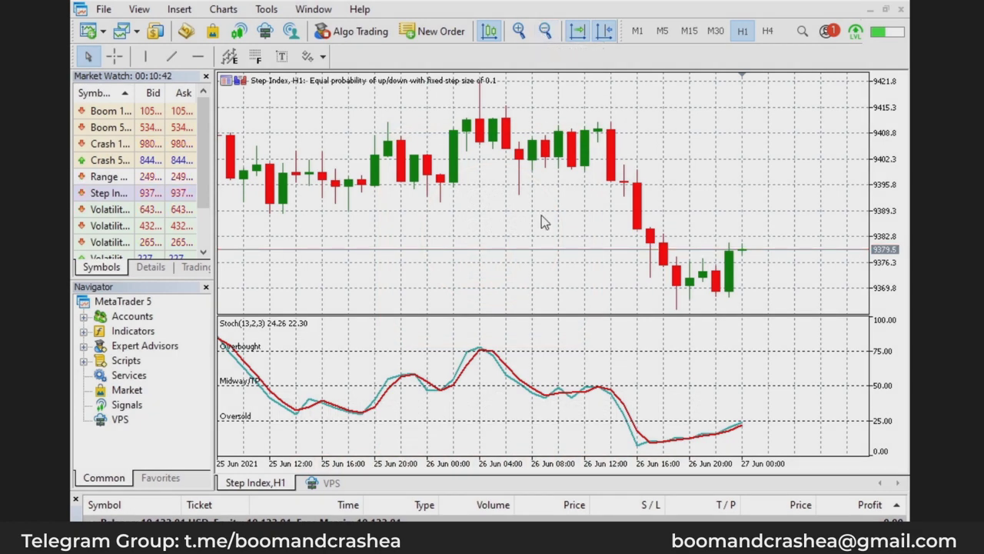
Review the Stochastic Oscillator's overbought, oversold and midway levels and its %K, %D and slowing parameters.
right_click(602, 394)
click(638, 399)
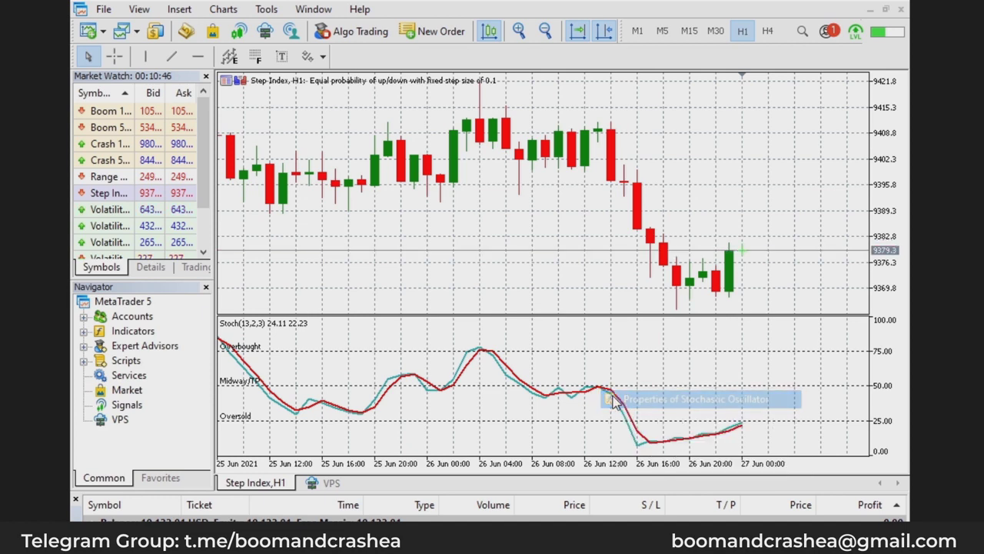
click(446, 136)
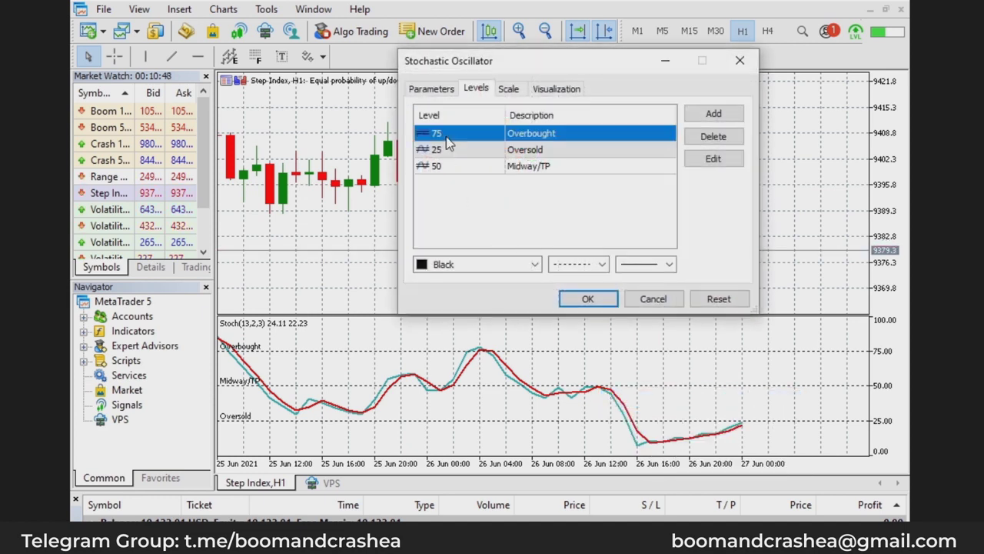
click(448, 151)
click(451, 167)
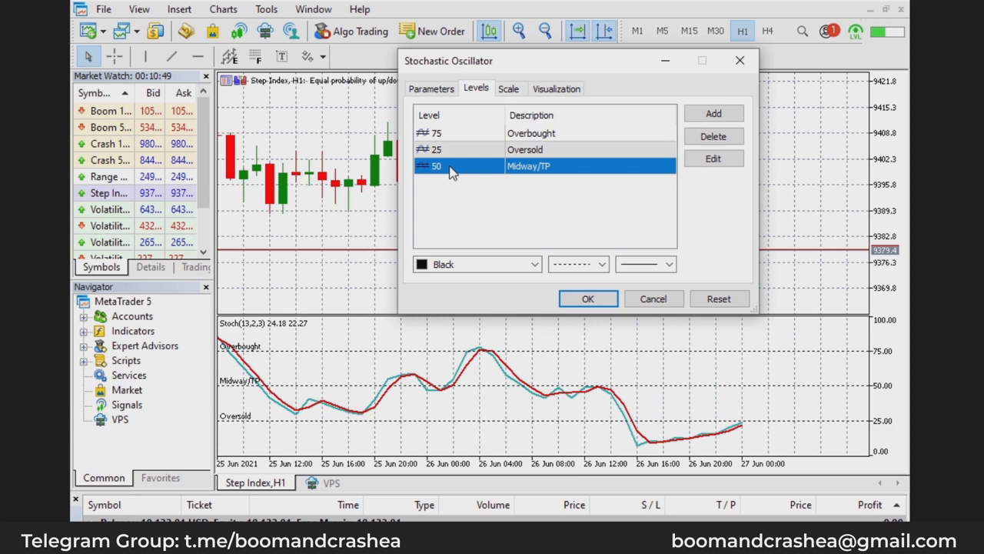
click(442, 90)
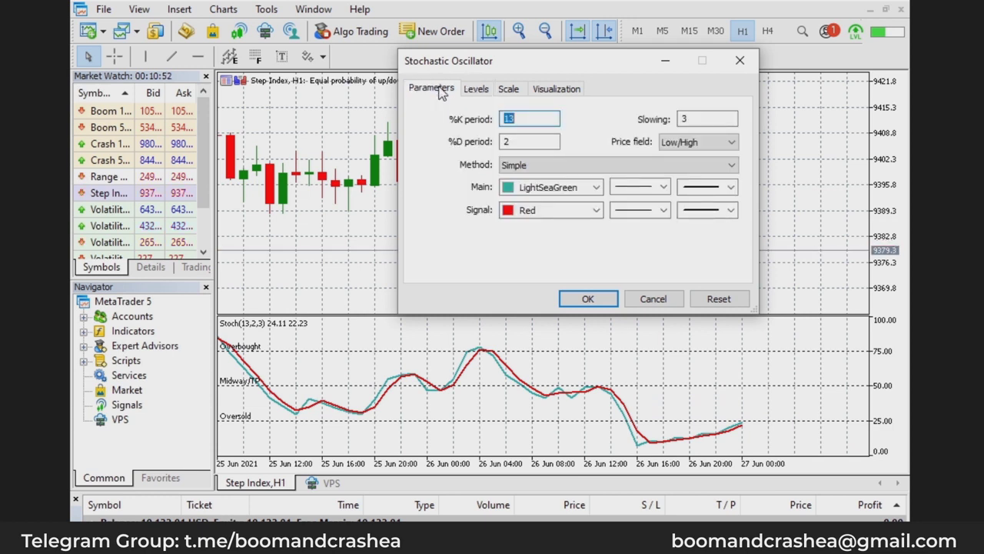
click(558, 142)
key(Tab)
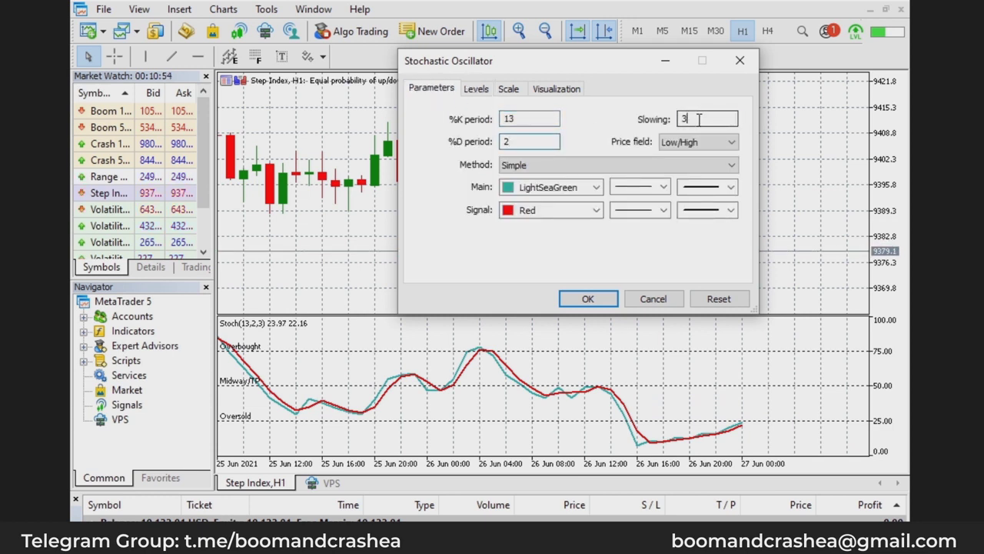
click(698, 118)
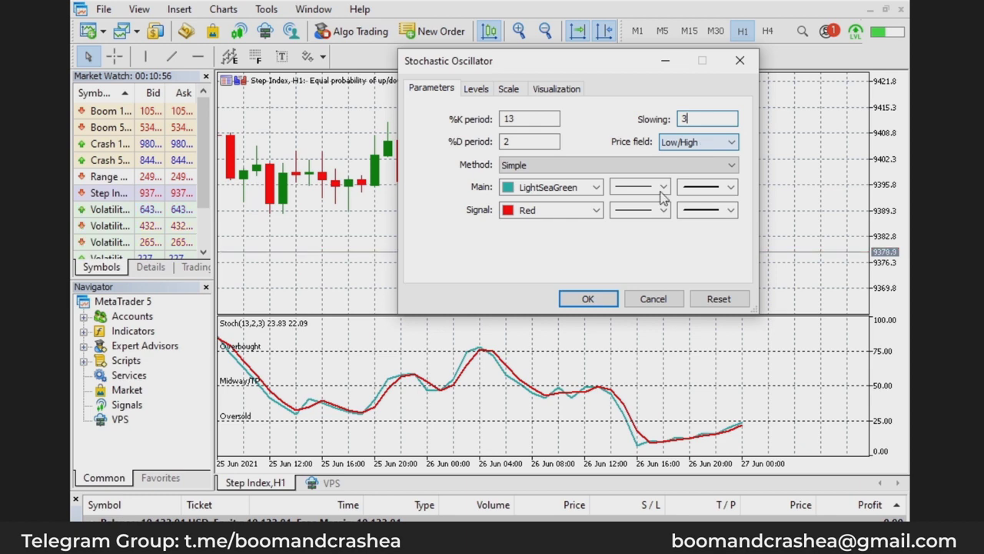
click(598, 302)
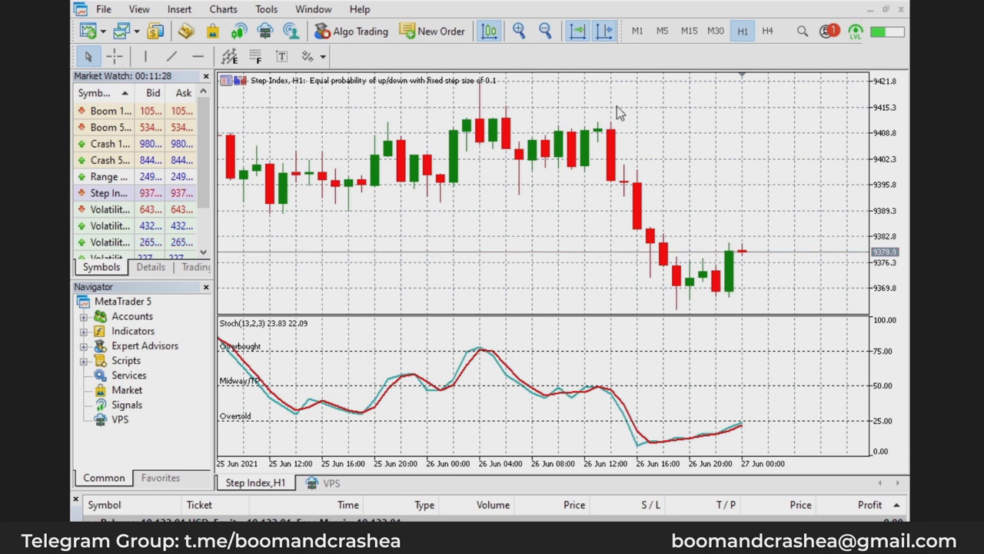
Enlarge the Step Index candles and compare the stochastic on the H1 and M15 timeframes, ending on M15 at the 26 June 23:15 candle.
click(527, 33)
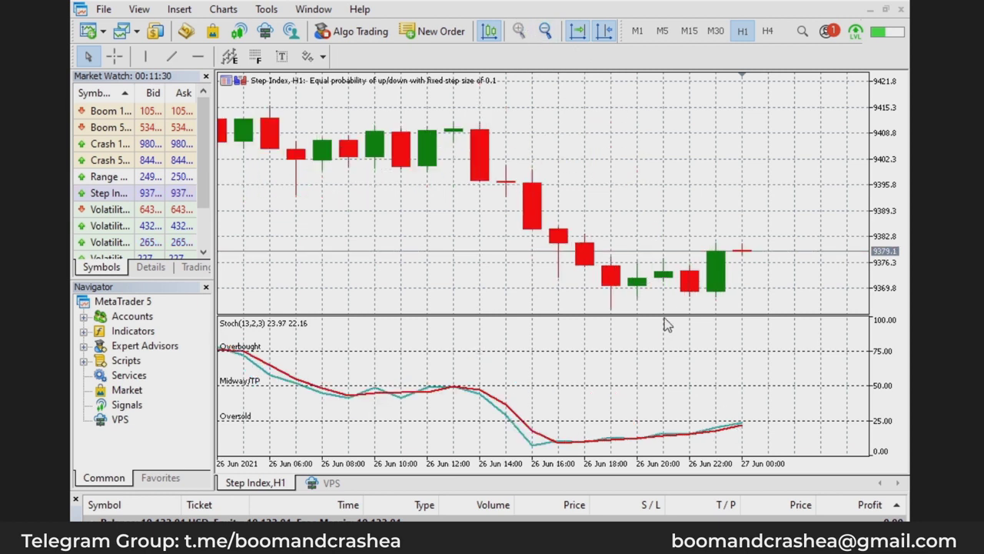
mouse_move(717, 434)
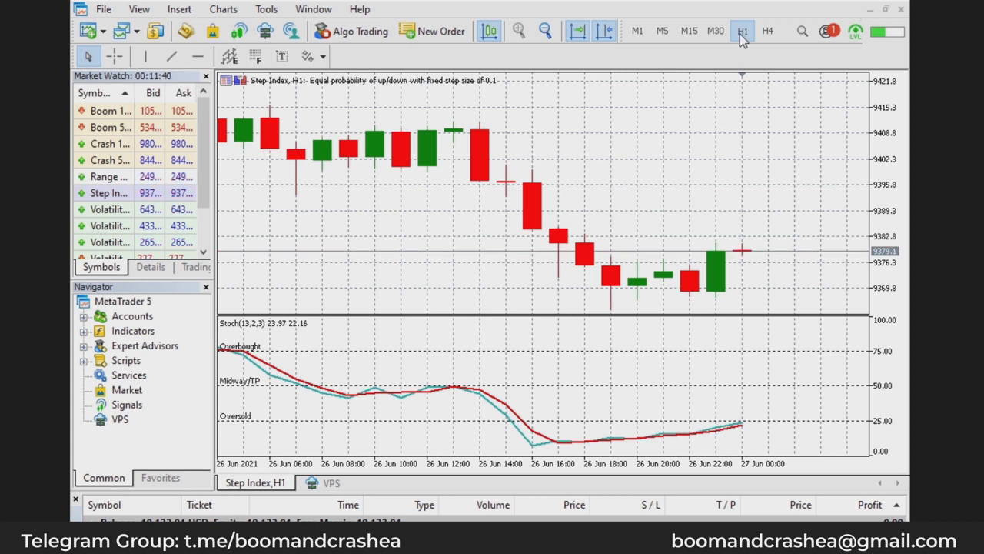
click(692, 34)
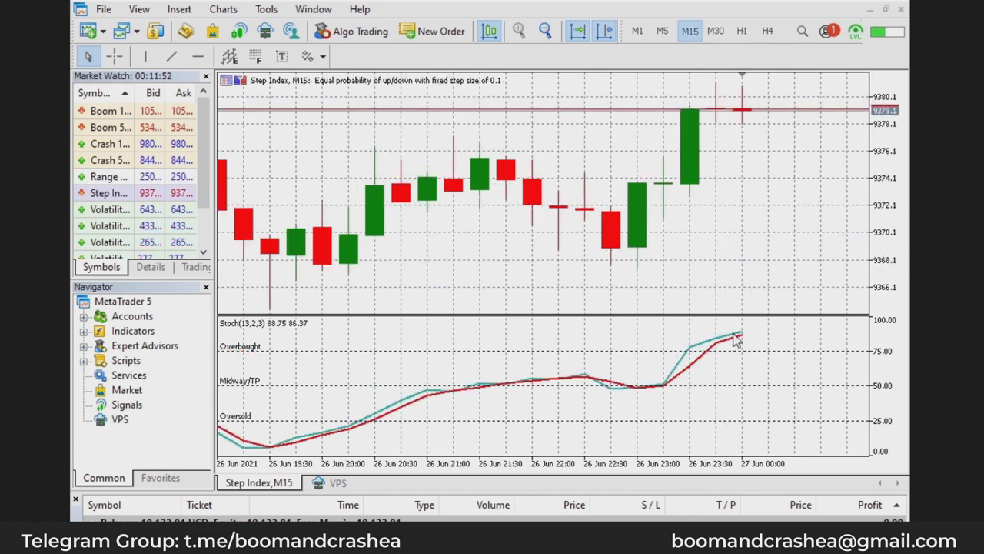
mouse_move(732, 333)
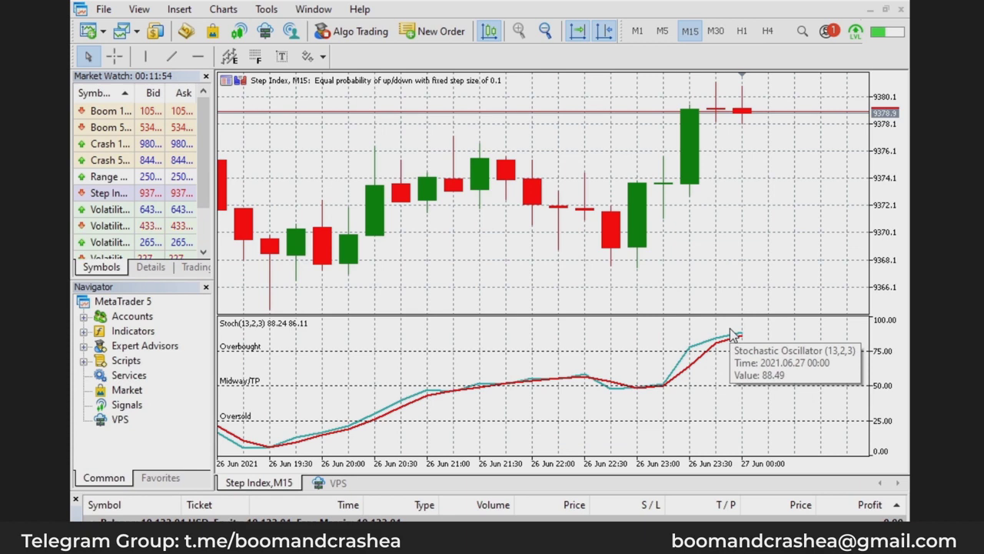
click(740, 32)
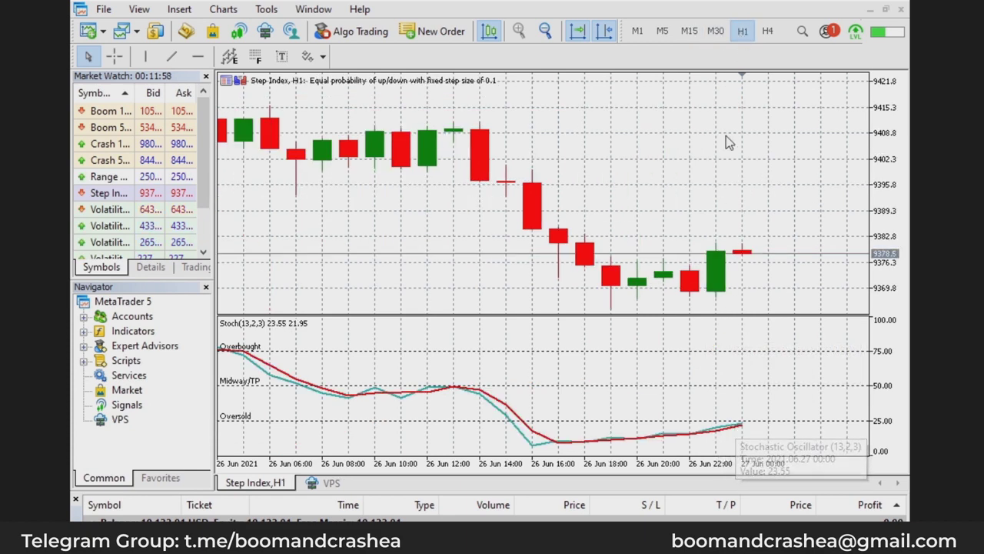
click(689, 30)
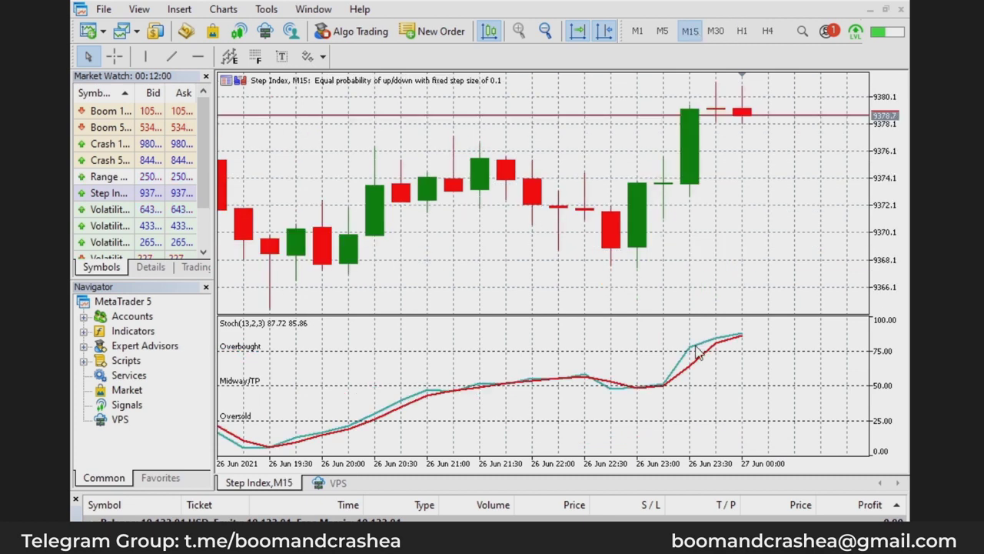
mouse_move(735, 339)
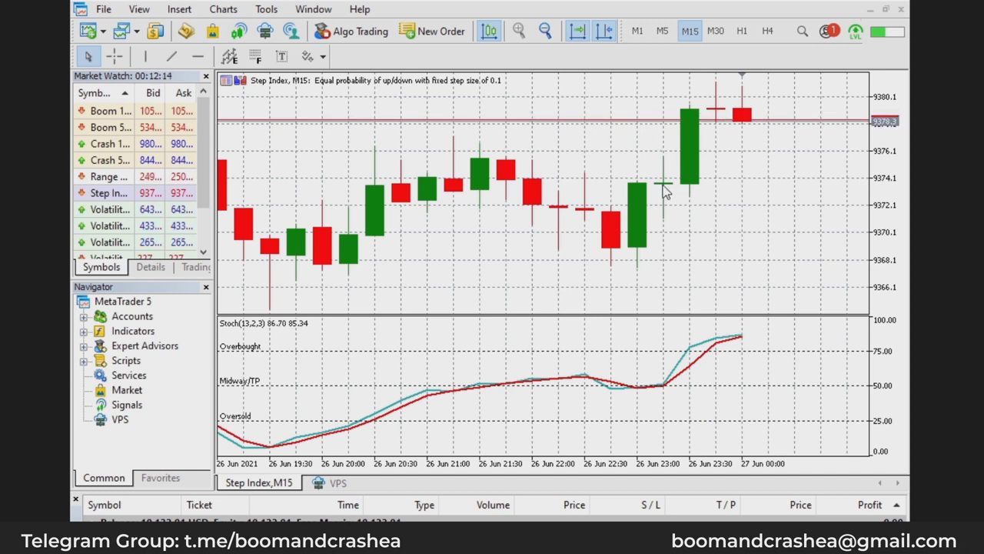
mouse_move(663, 188)
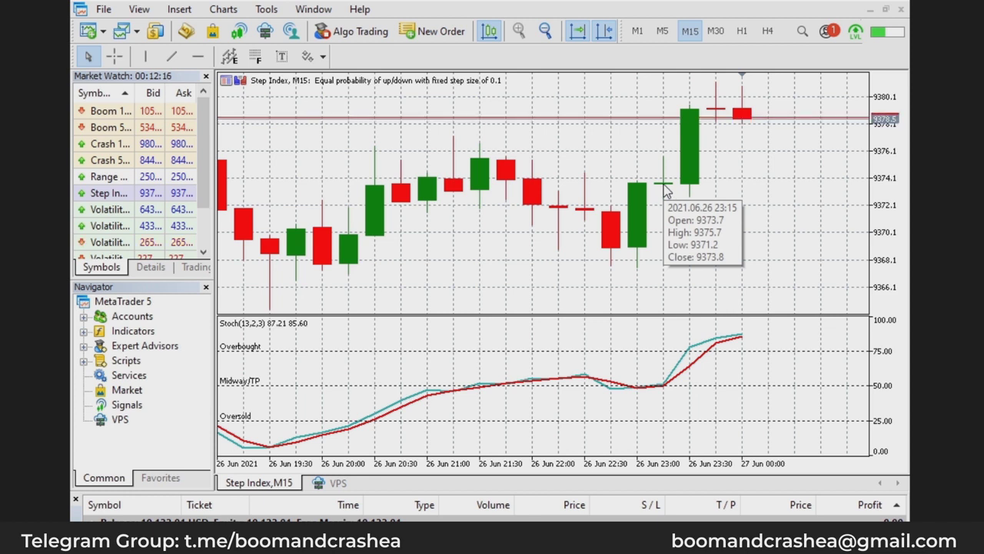
mouse_move(666, 391)
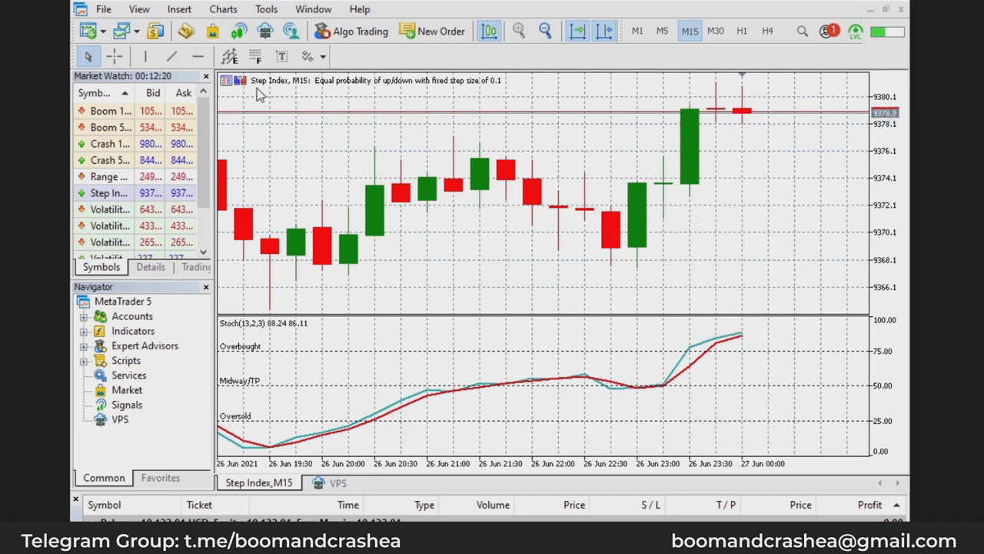
Add a text label reading "1" just below the 26 June 23:15 candle on the M15 chart.
click(282, 56)
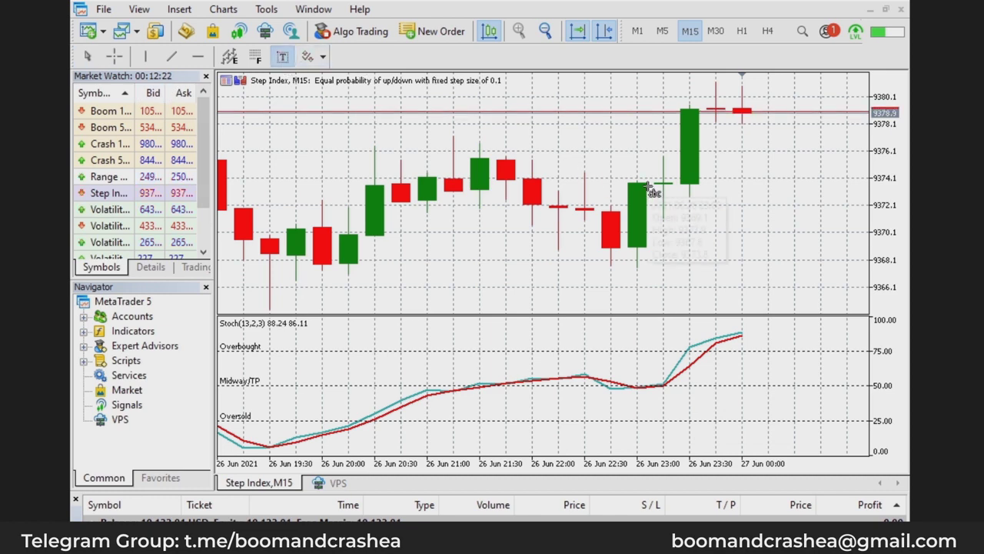
click(661, 206)
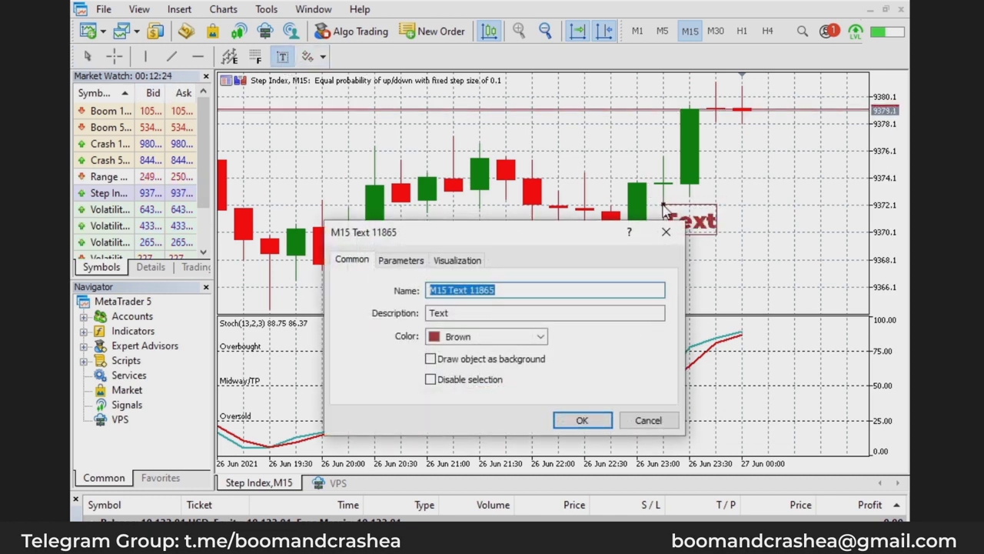
click(500, 312)
drag(499, 313, 428, 314)
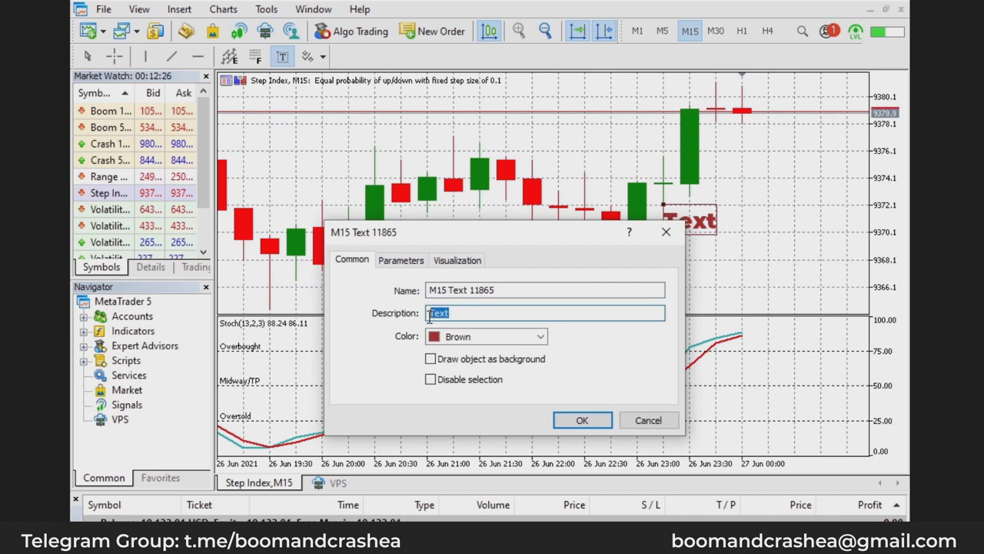
text(1)
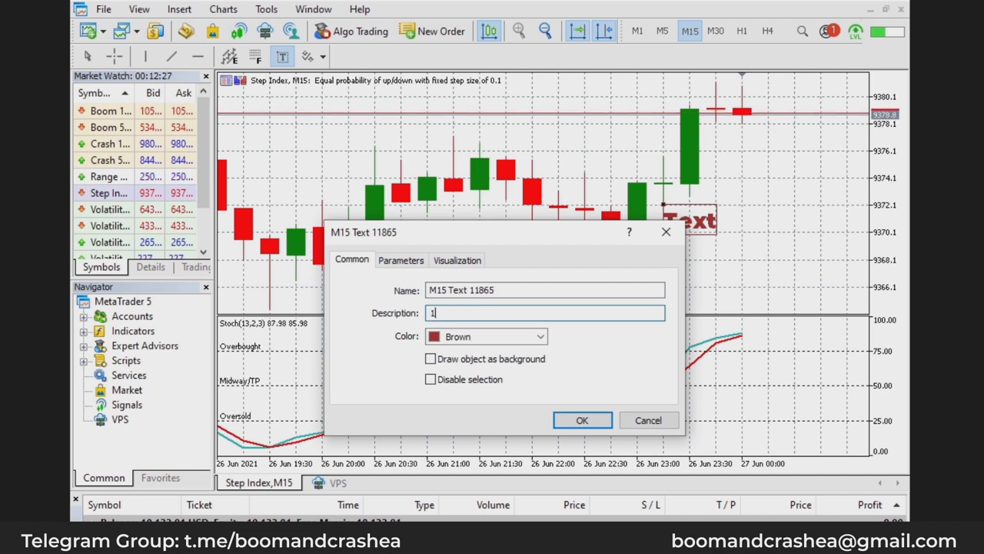
click(567, 423)
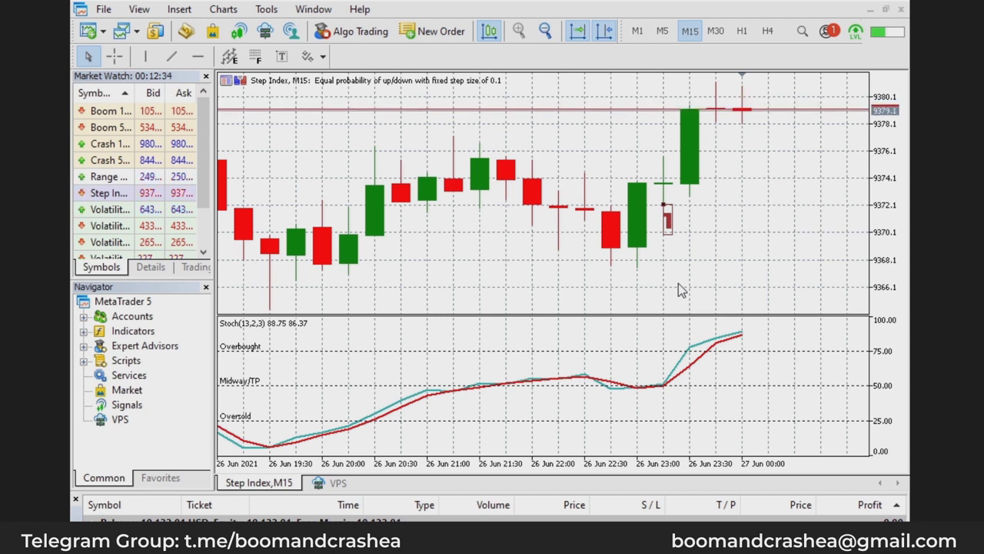
Draw a horizontal line at 9375.7, level with the high of the 23:15 candle.
click(198, 57)
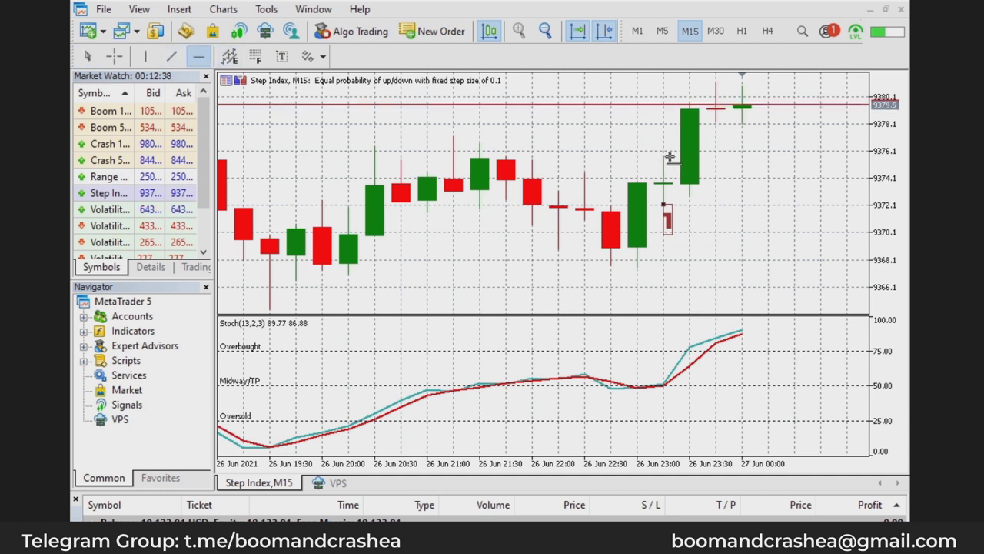
click(646, 156)
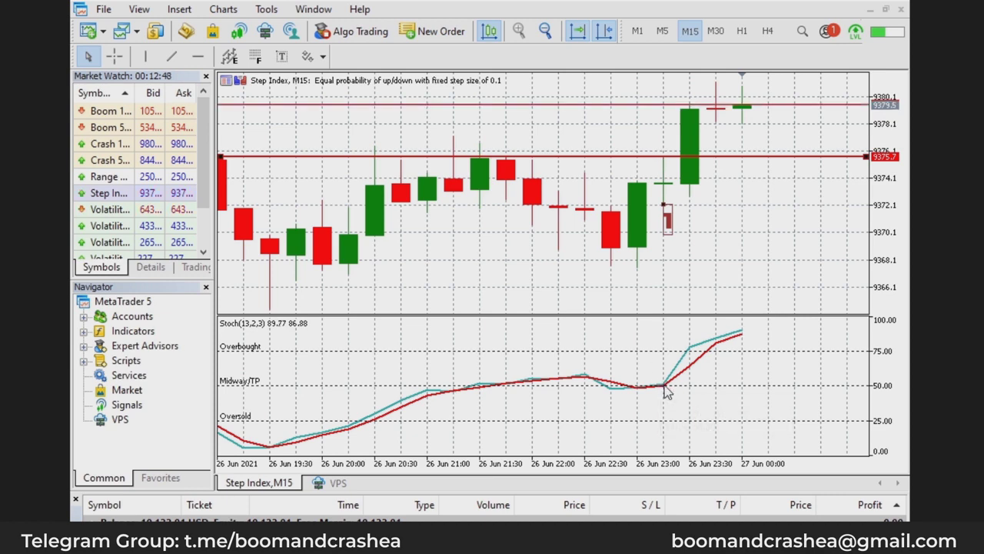
Check the H1 stochastic at 26 June 23:00 against the M15 stochastic crossing at the labelled candle, returning to M15.
mouse_move(666, 391)
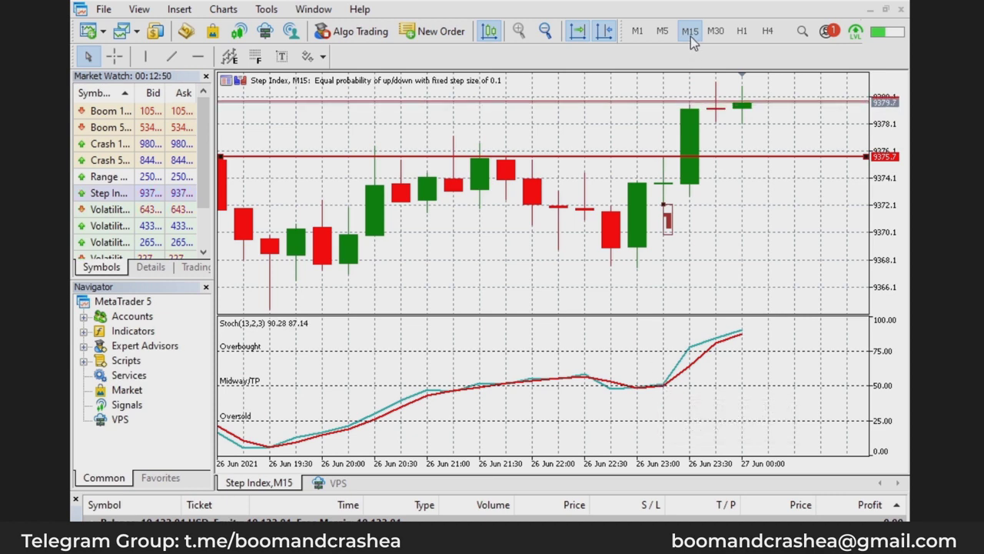
click(743, 32)
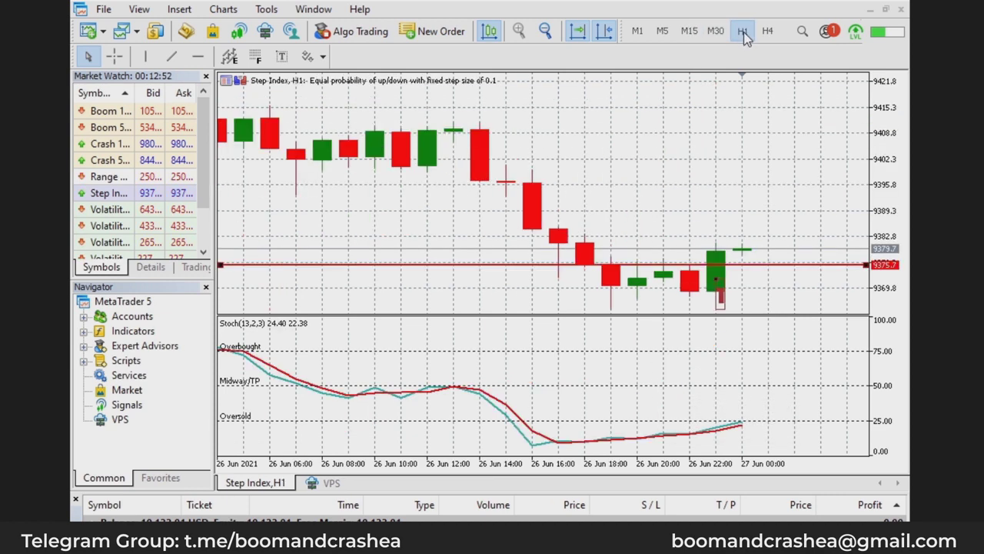
mouse_move(720, 435)
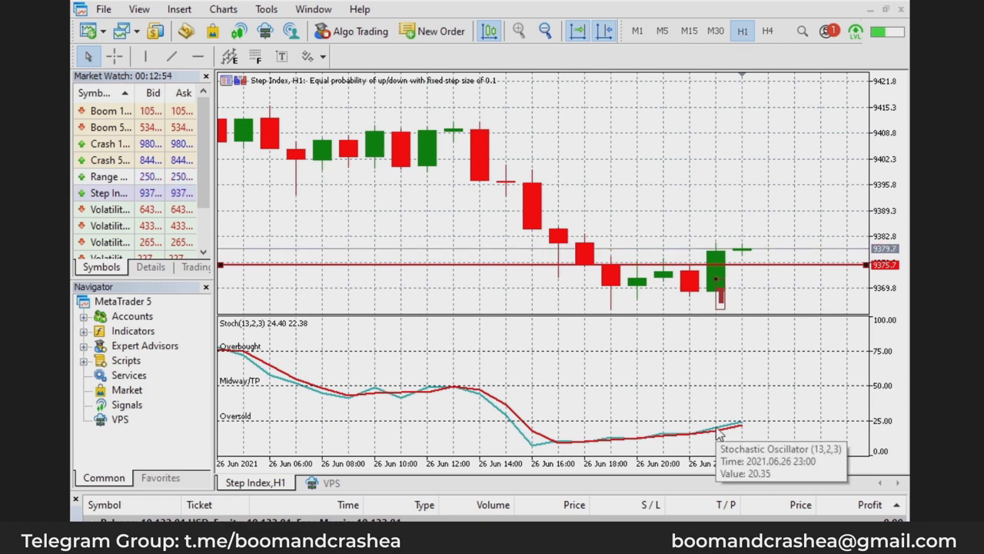
click(691, 33)
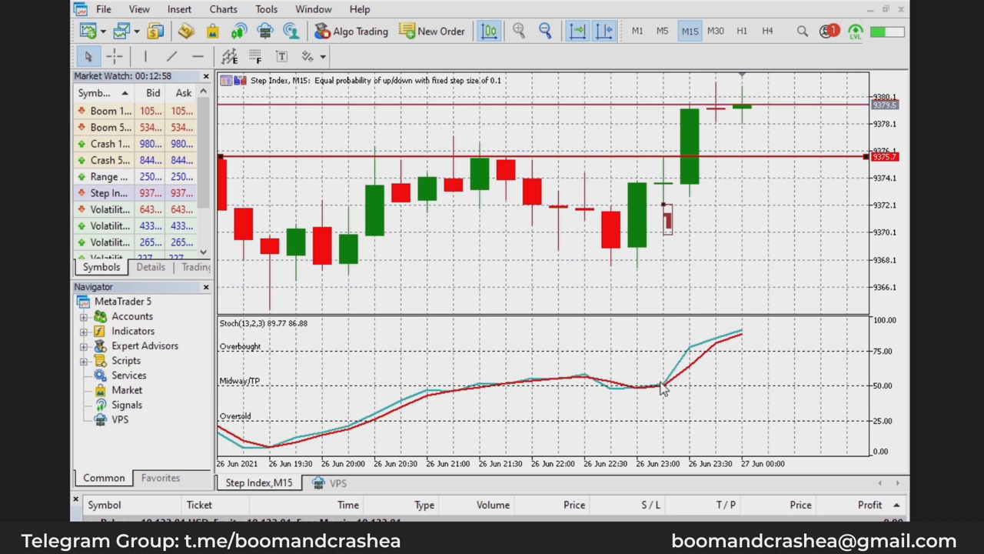
mouse_move(663, 387)
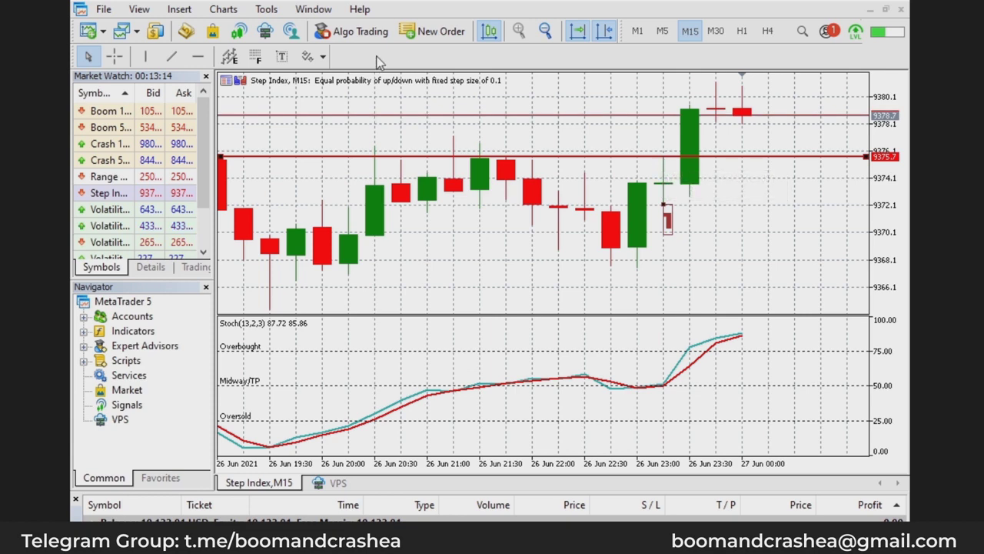
Add a text label reading "buy" where the 23:30 candle crosses the horizontal line.
click(281, 56)
click(691, 157)
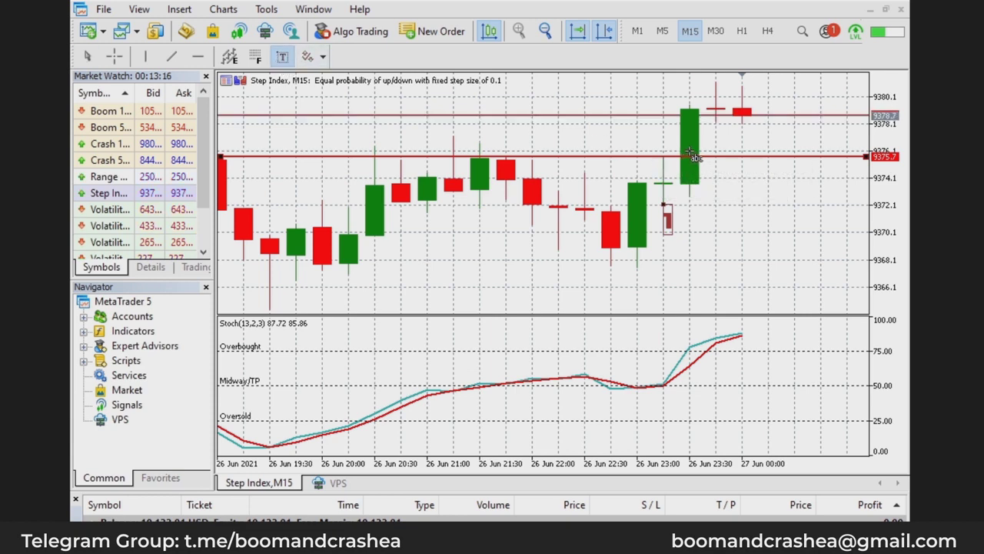
drag(469, 313, 427, 319)
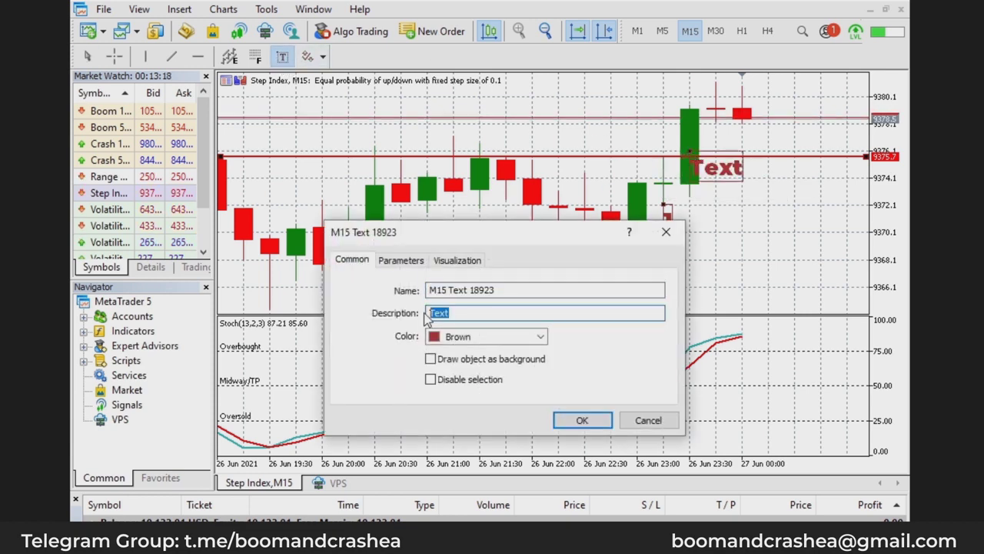
text(buy)
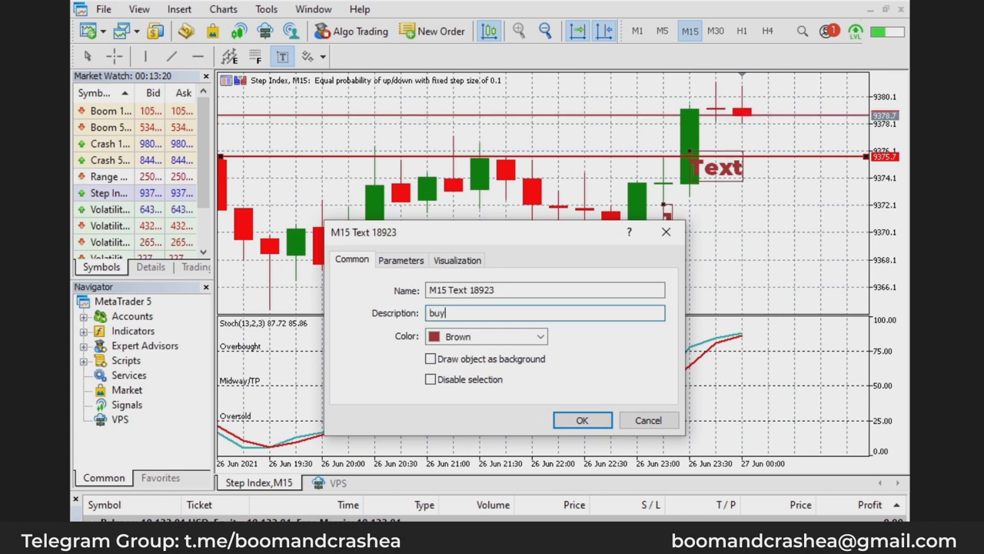
click(577, 420)
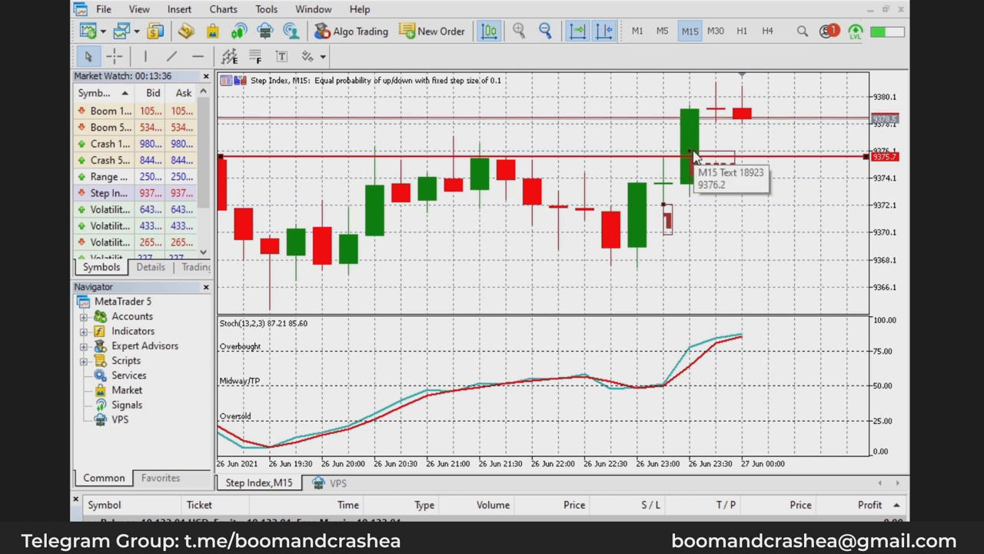
Move the "1" label up onto the 23:15 candle, just below the horizontal line.
click(197, 56)
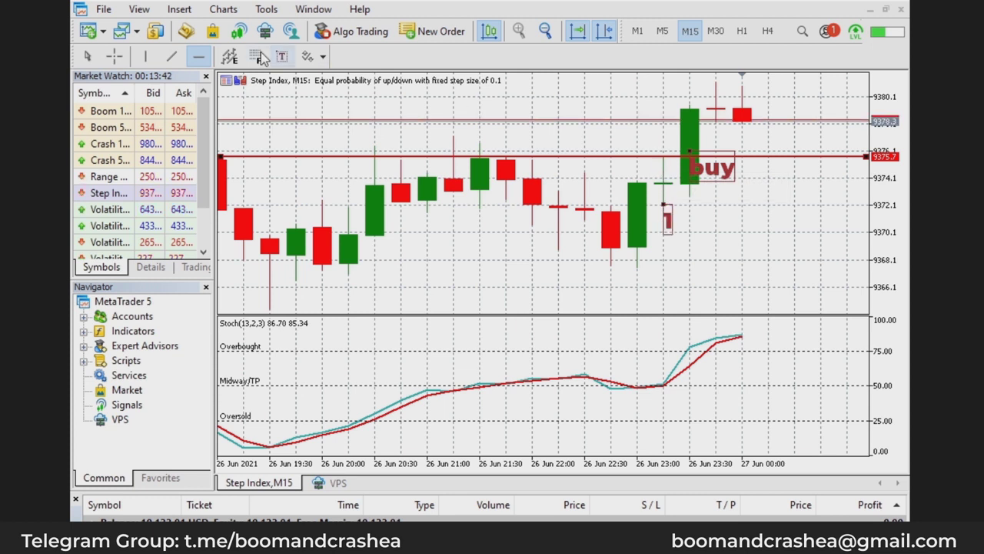
click(88, 56)
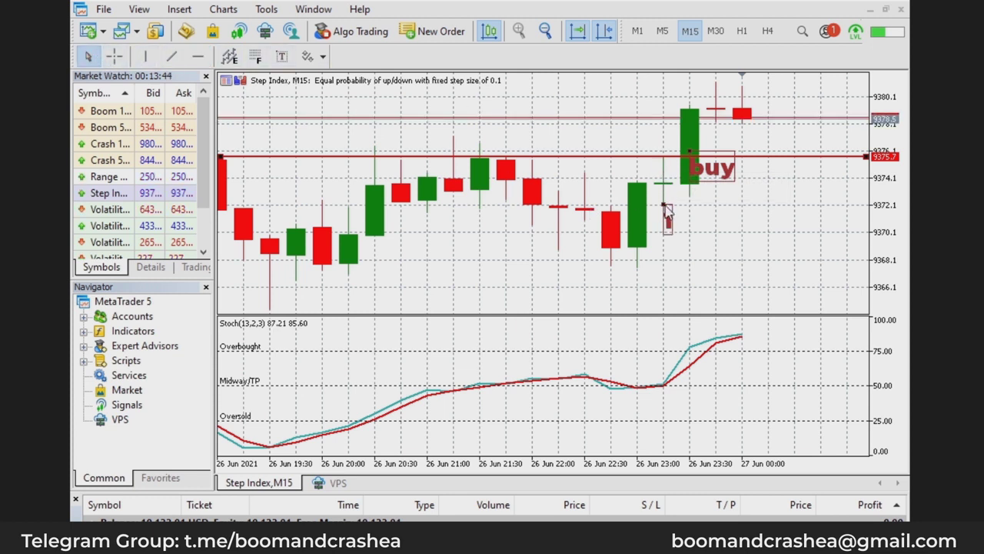
drag(668, 218, 666, 179)
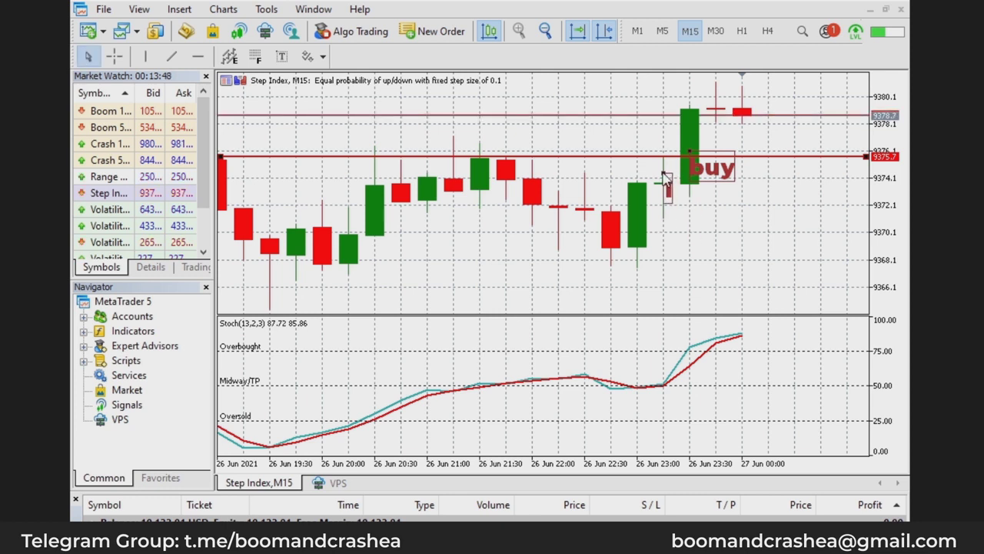
Draw two horizontal lines, one at 9371.3 level with the low of the 23:15 candle and one just below at 9370.8.
click(197, 57)
click(675, 219)
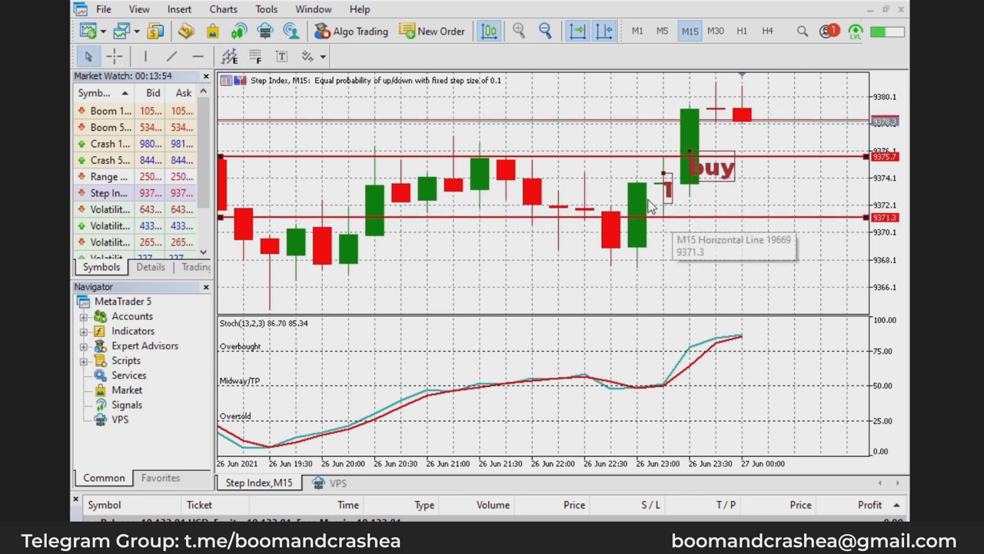
click(199, 63)
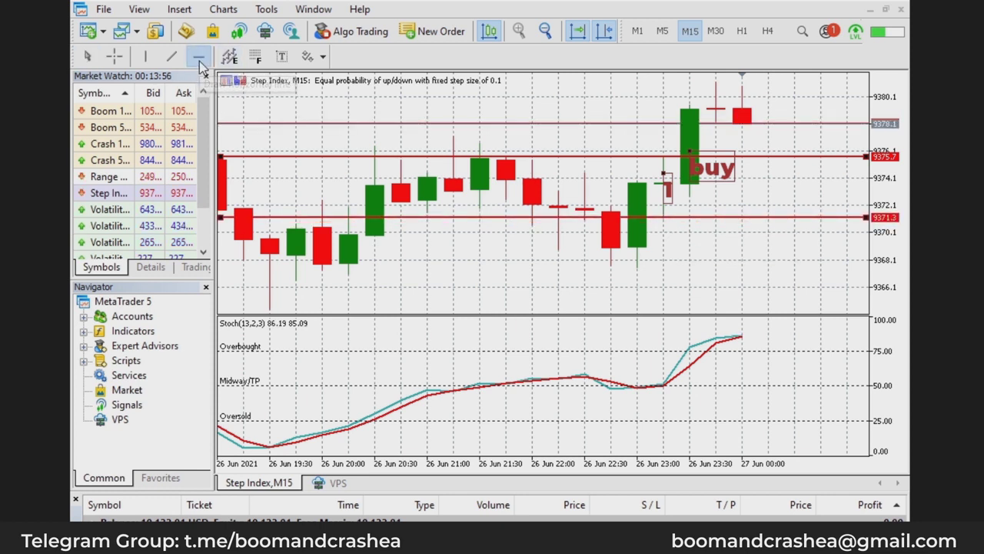
click(671, 223)
Change the colour of the horizontal line at 9370.8 to black.
right_click(673, 224)
click(684, 237)
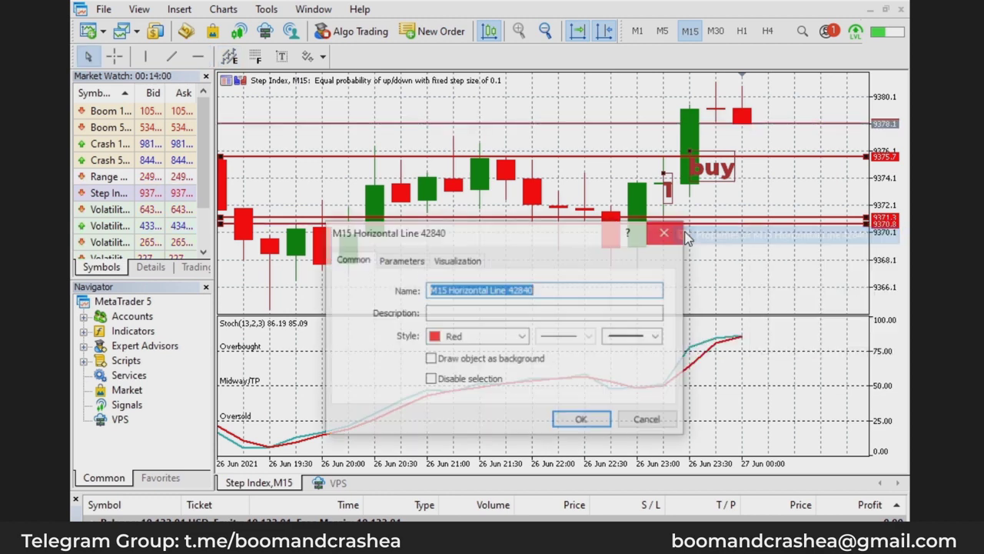
click(511, 336)
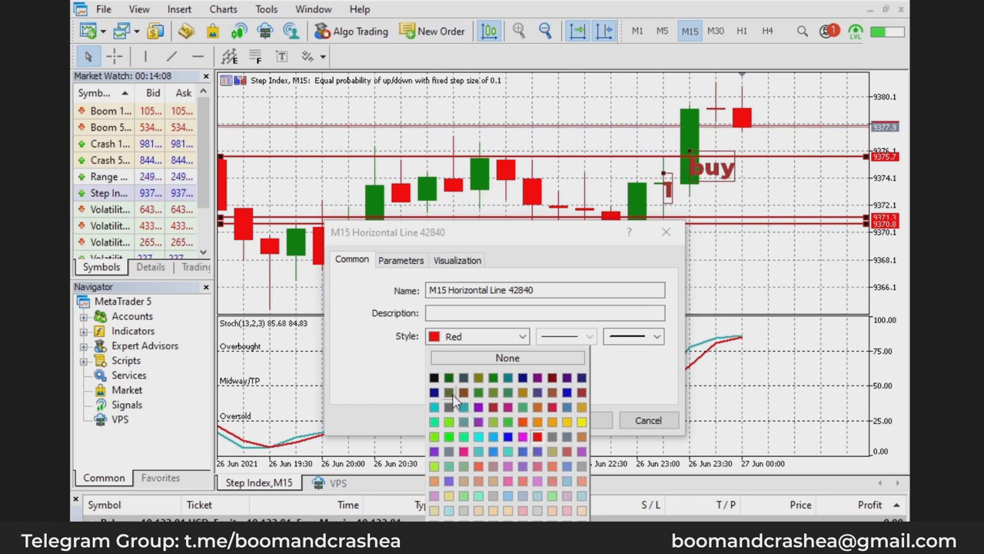
click(434, 377)
click(573, 420)
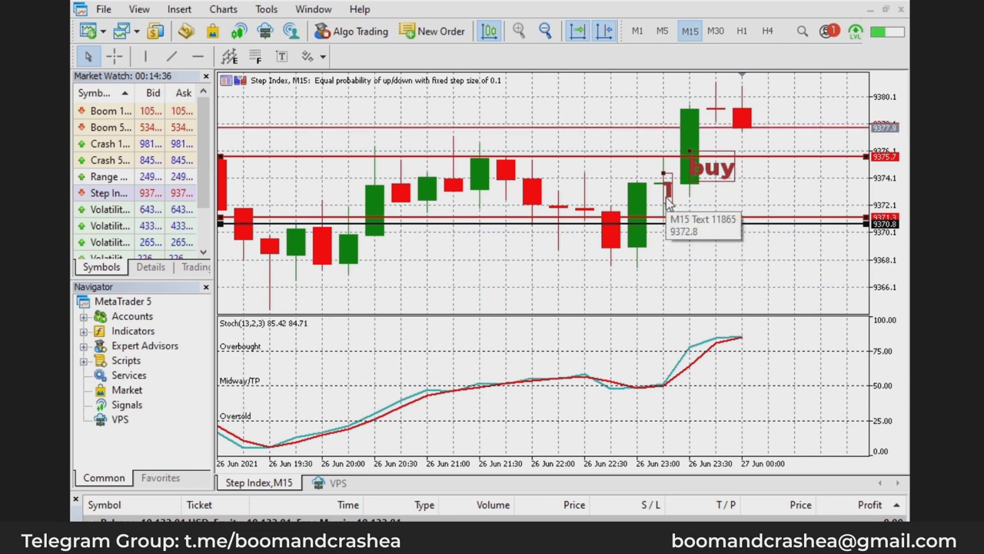
Add a text label reading "2" near the top of the red 25 June 03:45 candle.
click(549, 30)
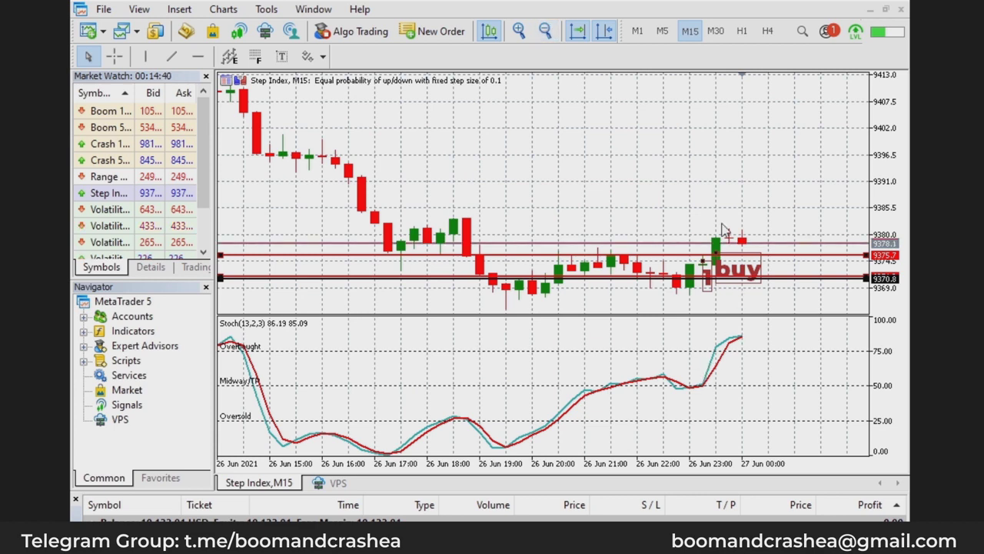
click(549, 31)
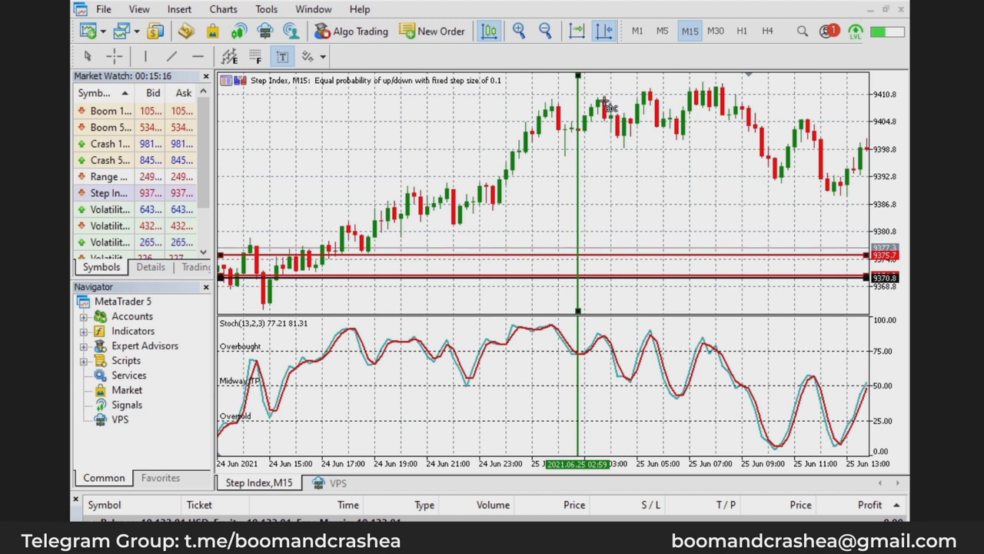
click(605, 104)
key(Tab)
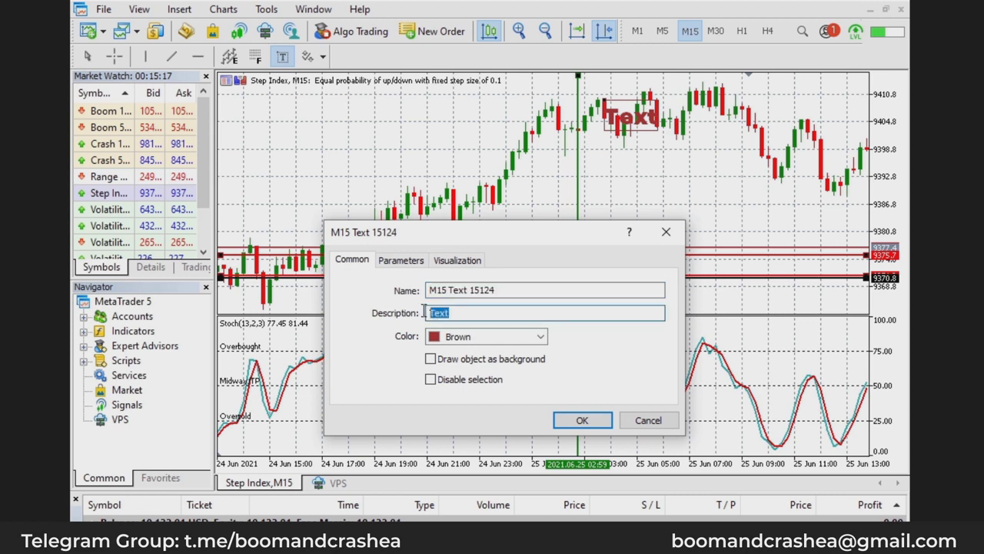
text(2)
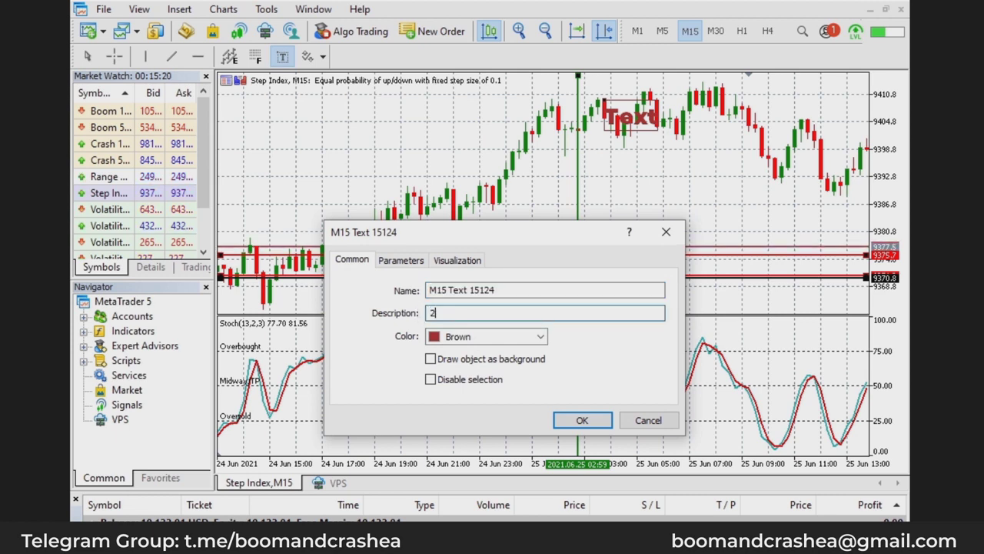
click(579, 419)
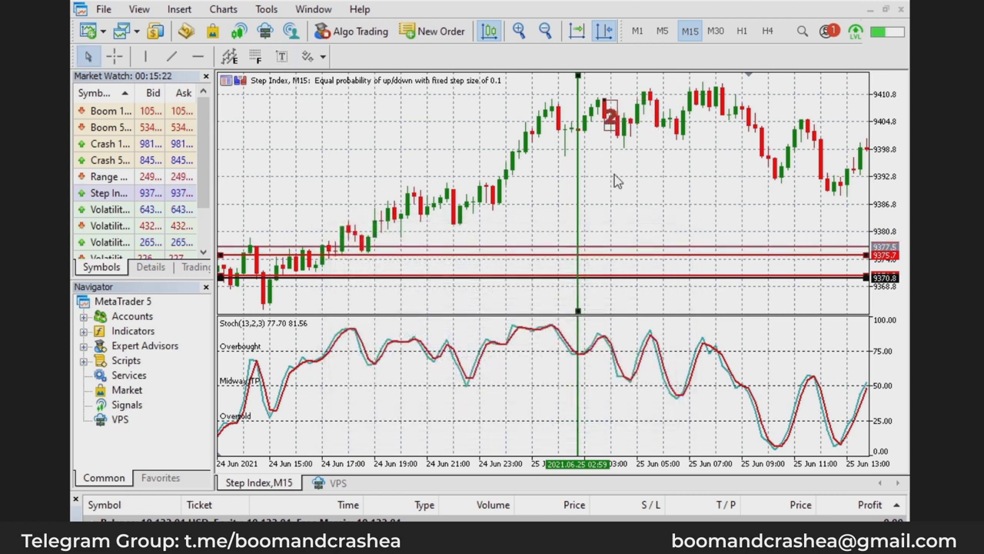
Draw a horizontal line at 9404.9, level with the low of the 25 June 03:45 candle labelled "2".
click(526, 32)
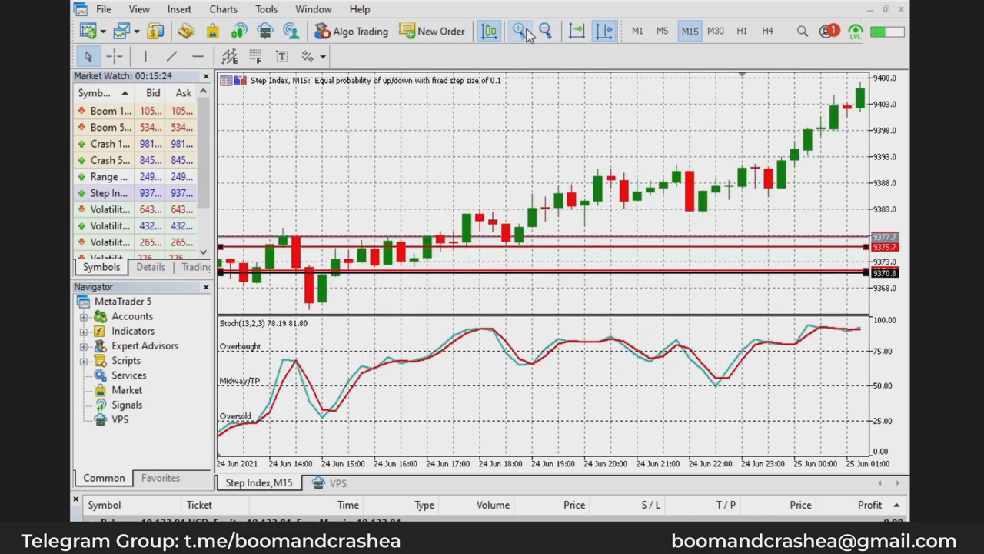
scroll(518, 132, down, 10)
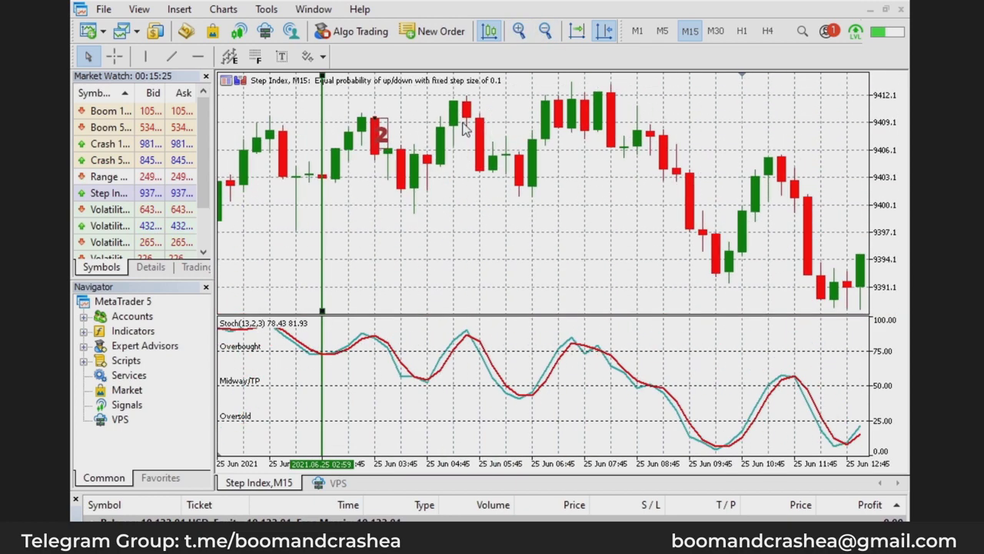
scroll(458, 123, up, 3)
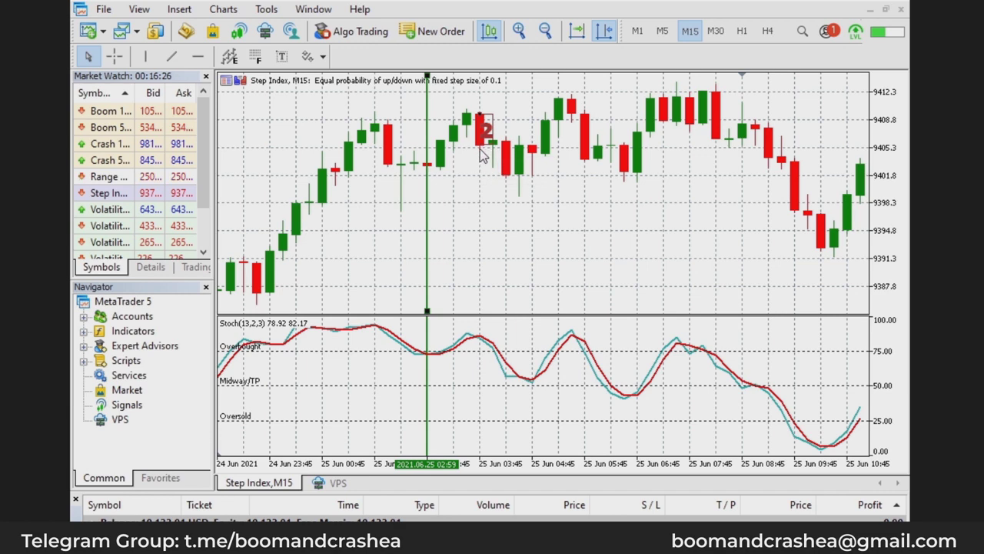
scroll(552, 132, up, 2)
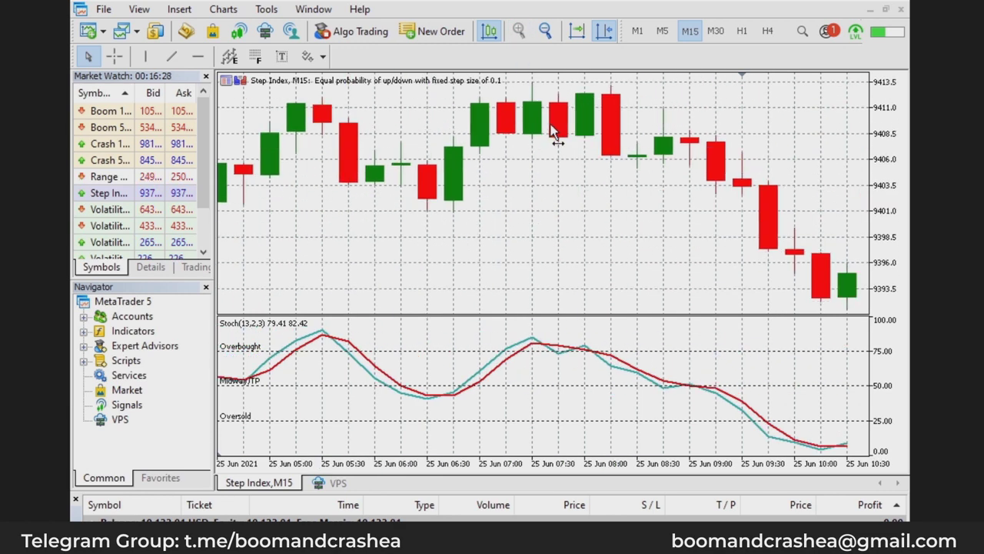
scroll(558, 130, down, 3)
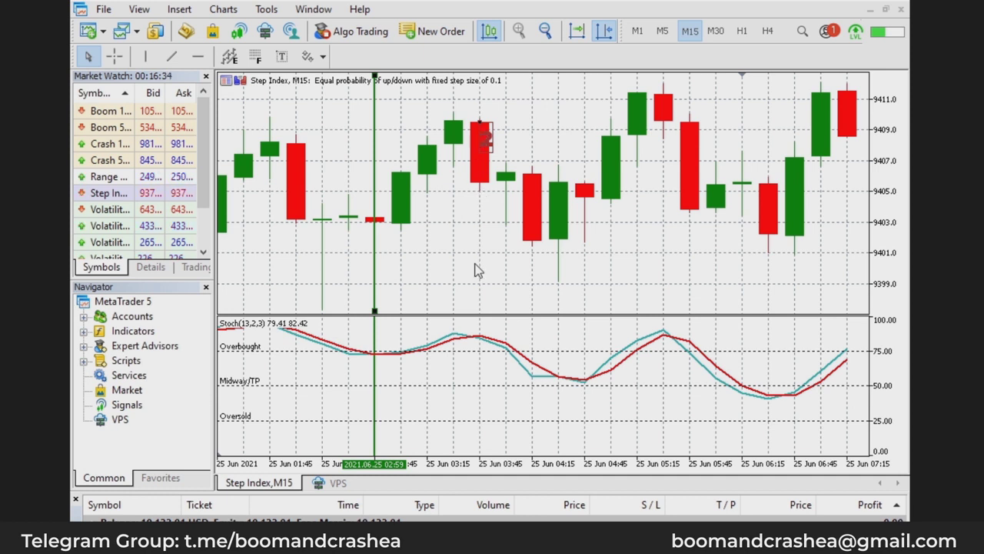
mouse_move(479, 343)
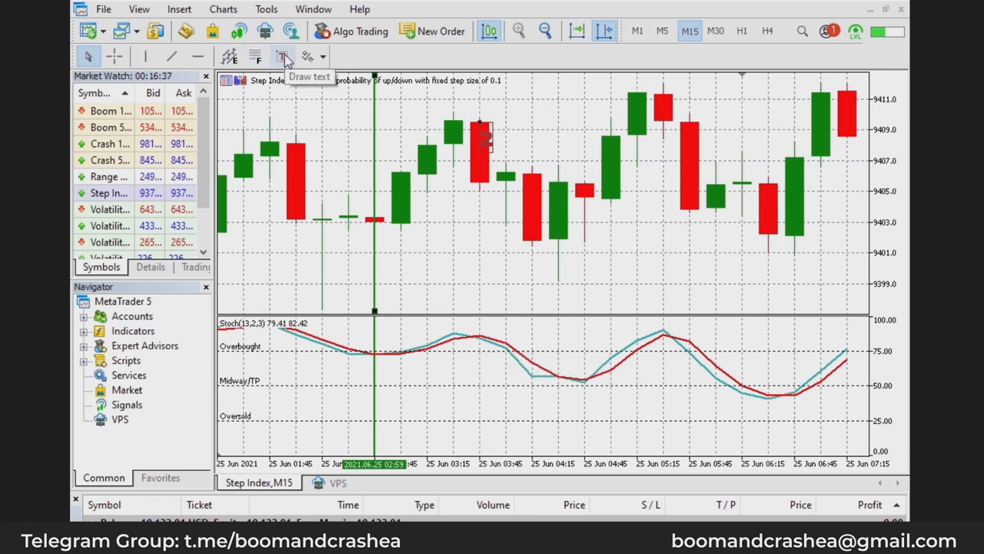
click(198, 57)
click(489, 193)
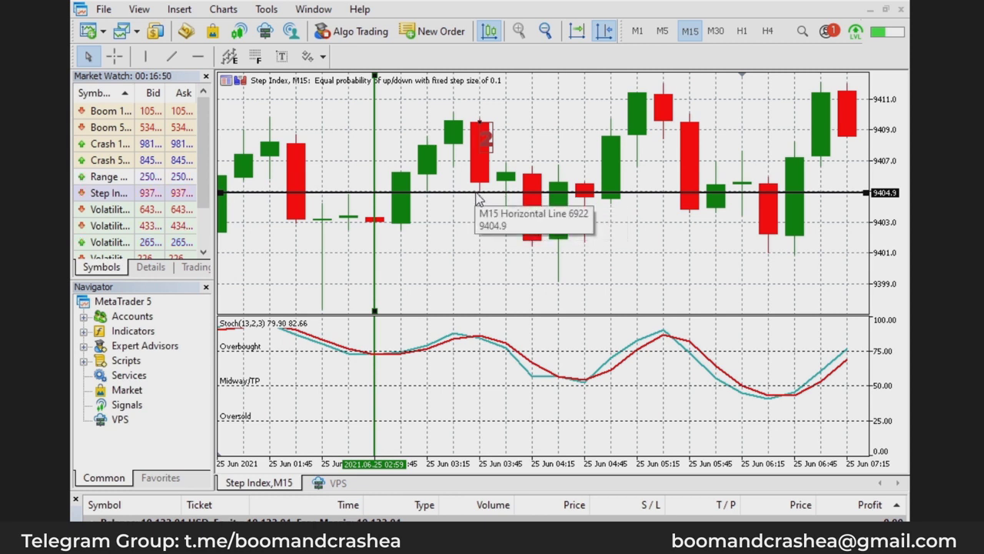
Add a text label reading "sell" just below the 9404.9 line, starting at the 04:00 candle.
mouse_move(481, 343)
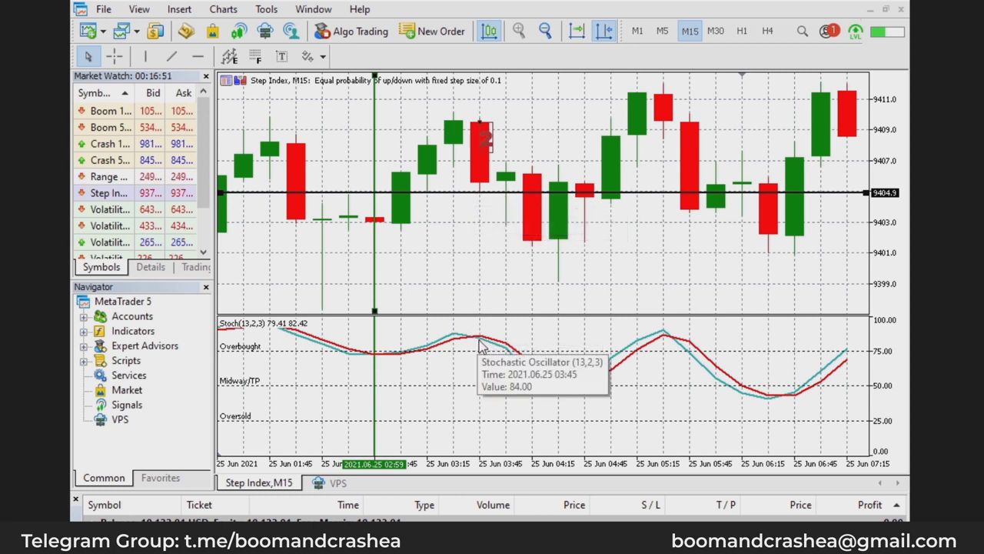
click(281, 59)
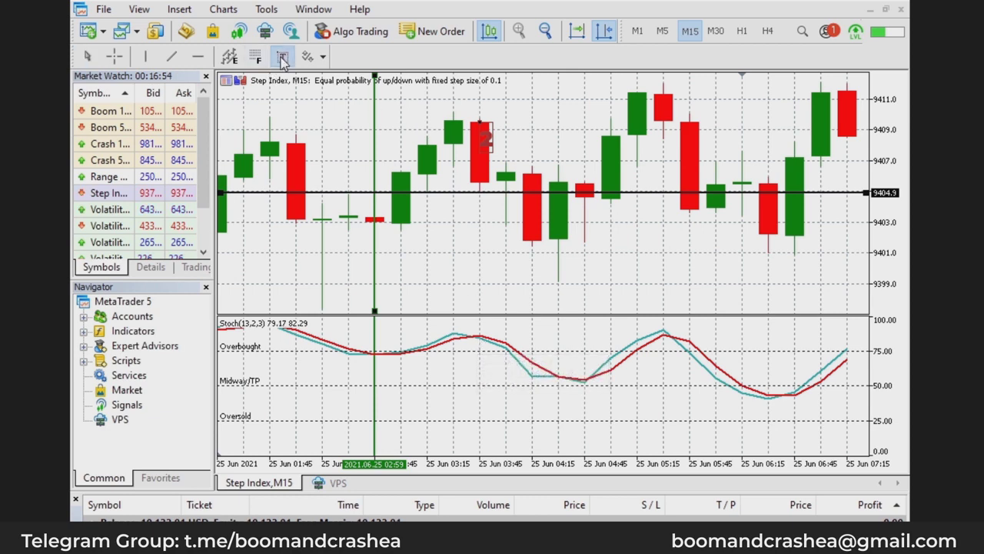
click(508, 203)
drag(462, 312, 440, 312)
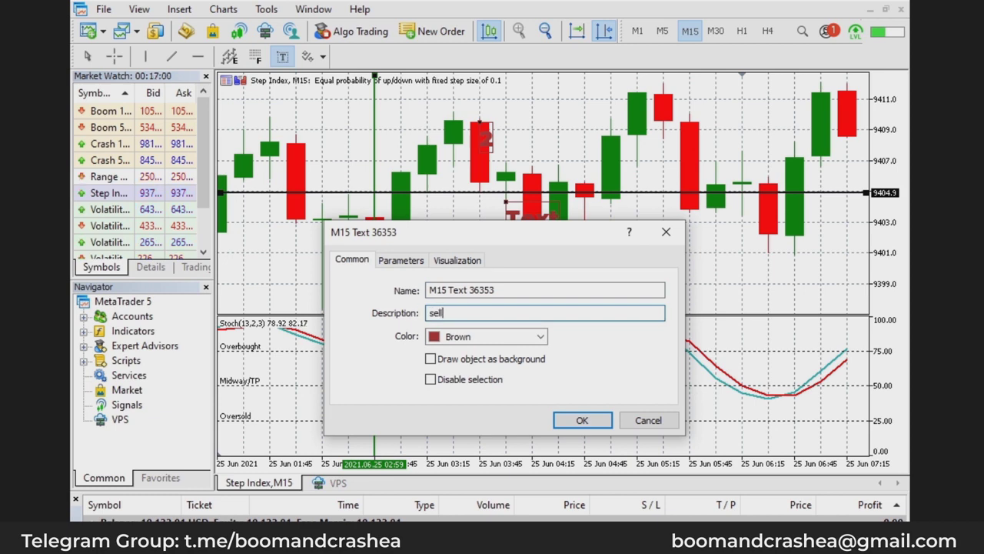
click(584, 422)
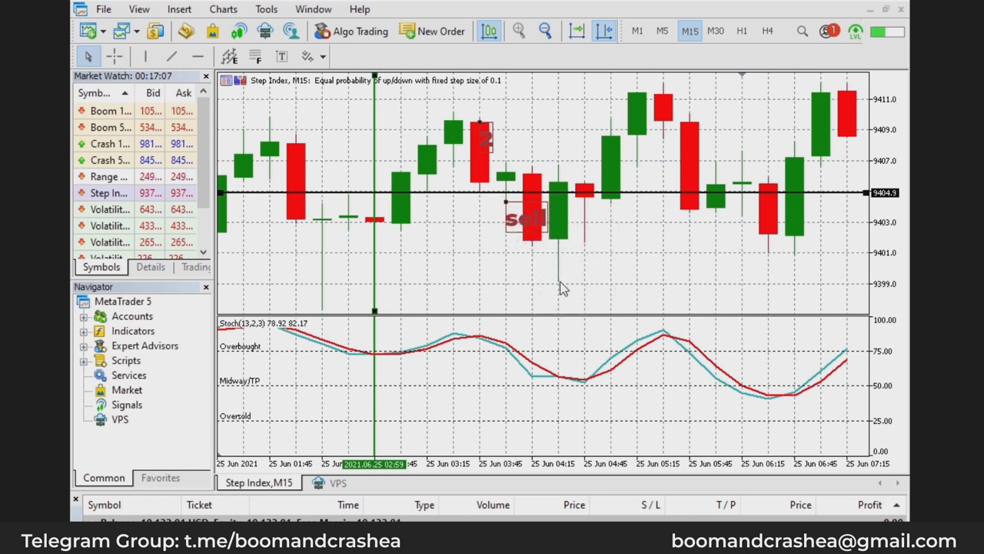
Draw a horizontal line at 9410.2, just above the body of the 03:45 candle labelled "2".
click(199, 60)
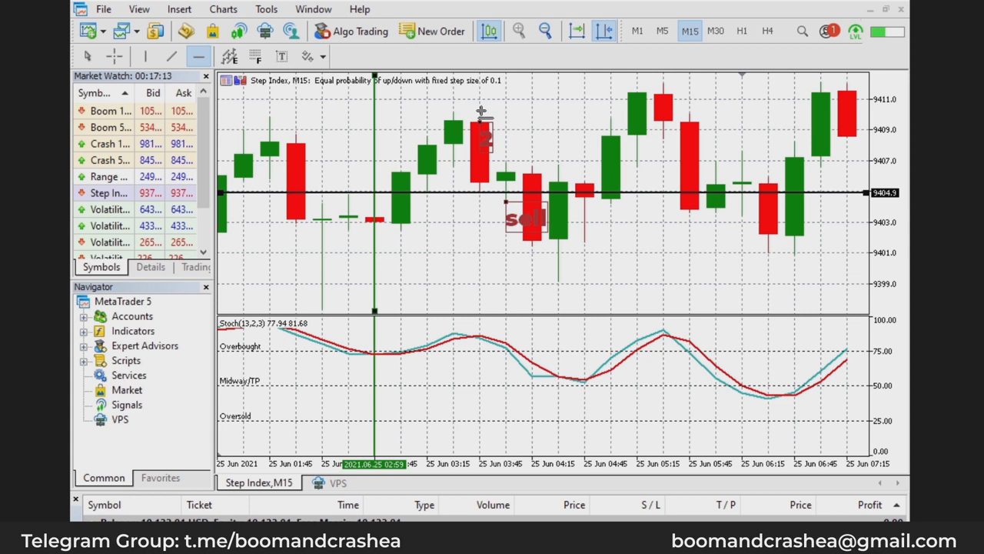
click(481, 114)
drag(481, 115, 483, 113)
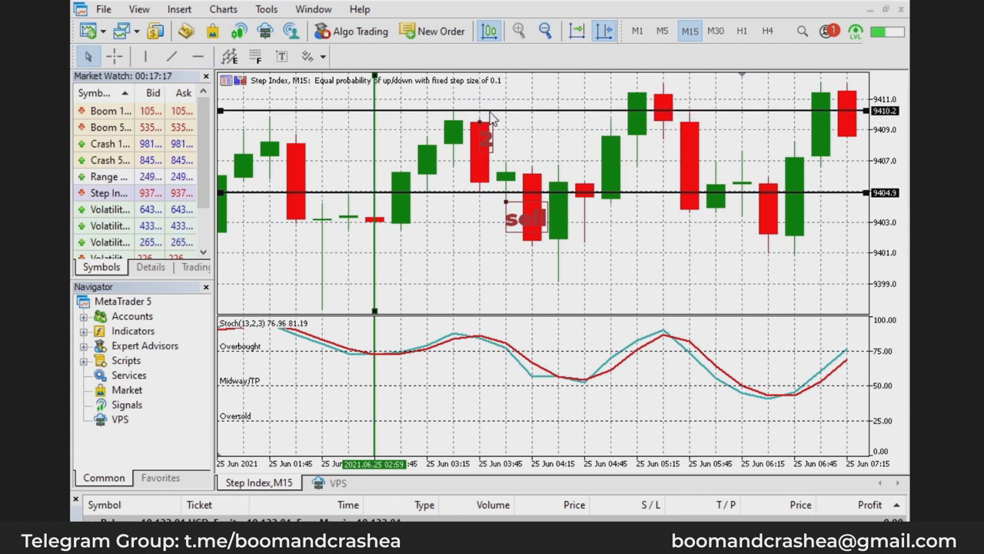
Add a text label reading "sl" just below the 9410.2 line, above the 04:15 candle.
click(281, 59)
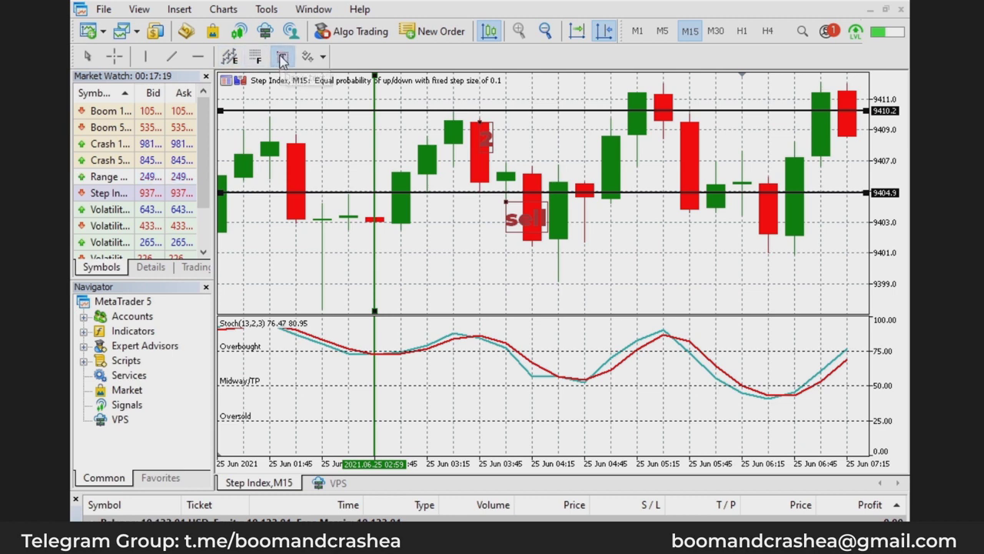
click(532, 114)
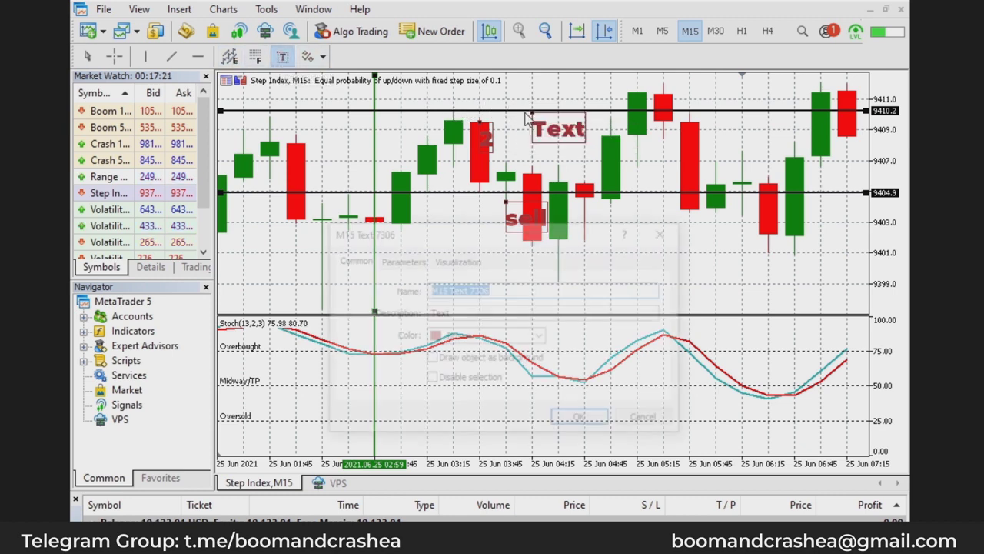
drag(457, 313, 413, 312)
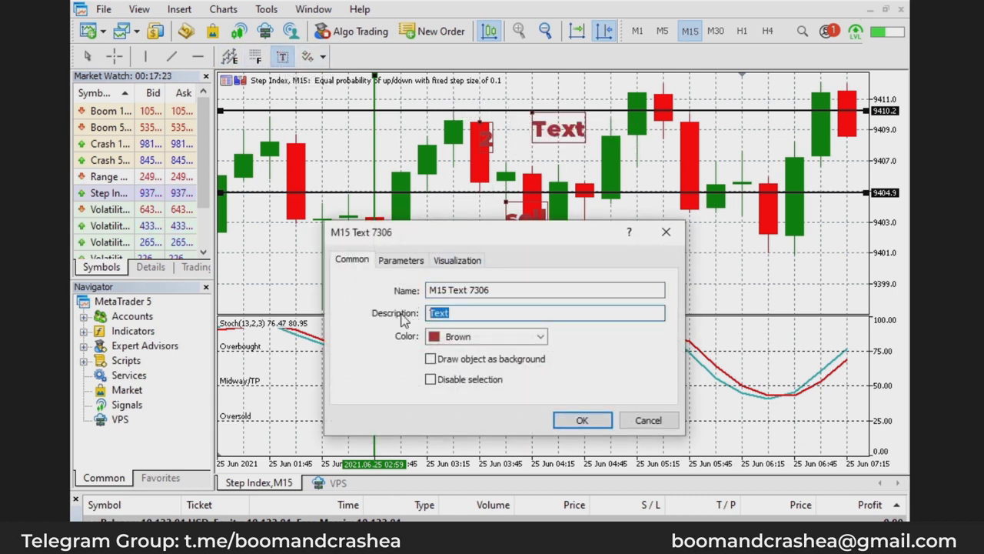
text(sl)
click(567, 419)
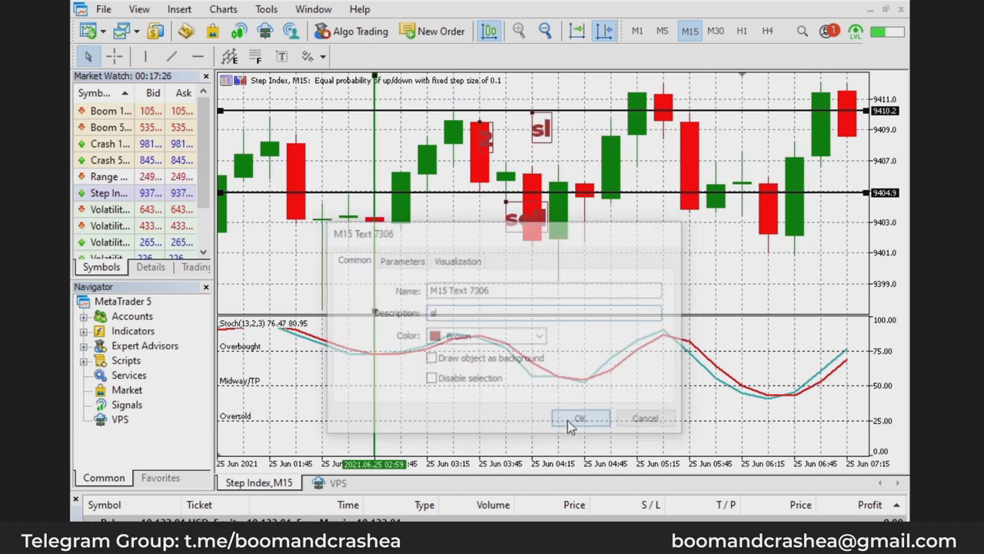
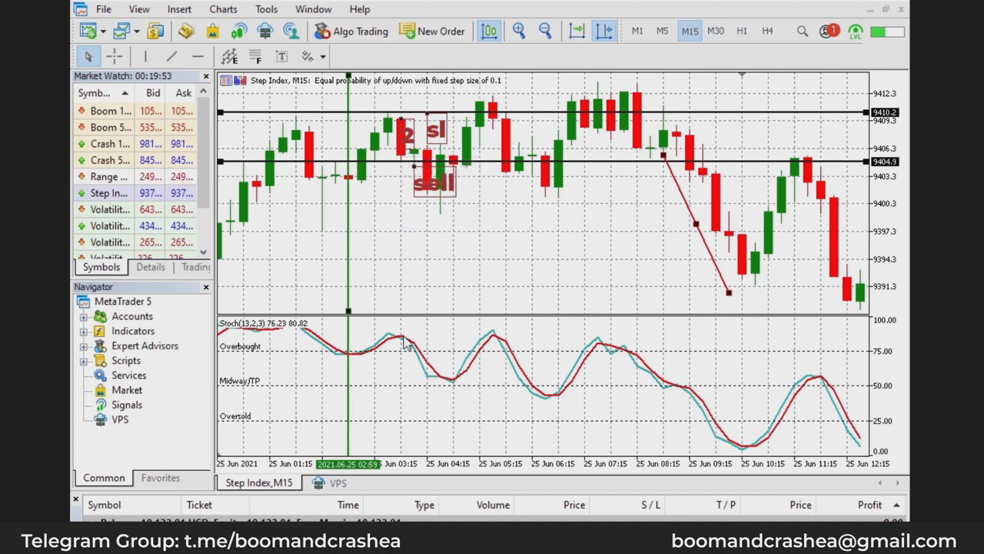
Delete the "sell" and "sl" text labels beside the 03:45 candle.
click(519, 30)
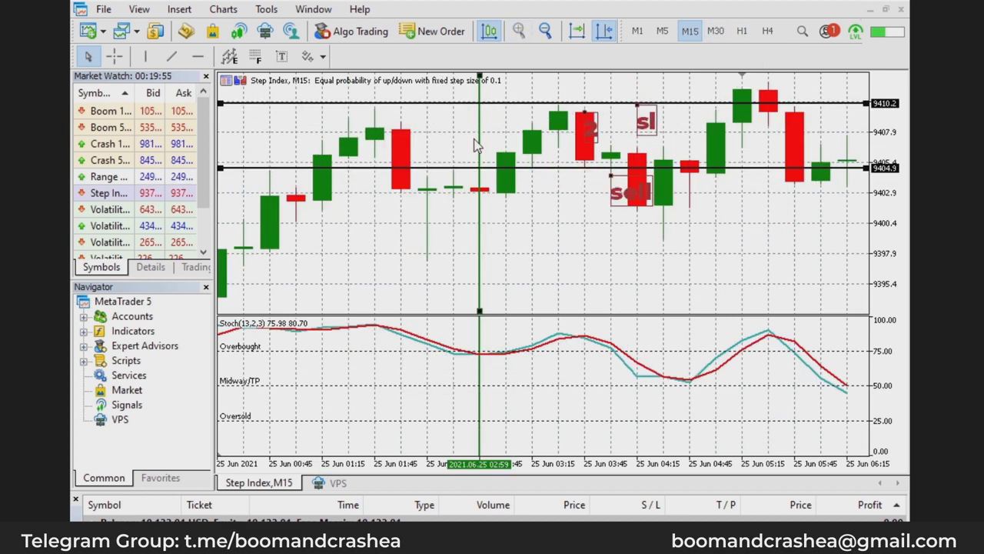
scroll(507, 139, down, 2)
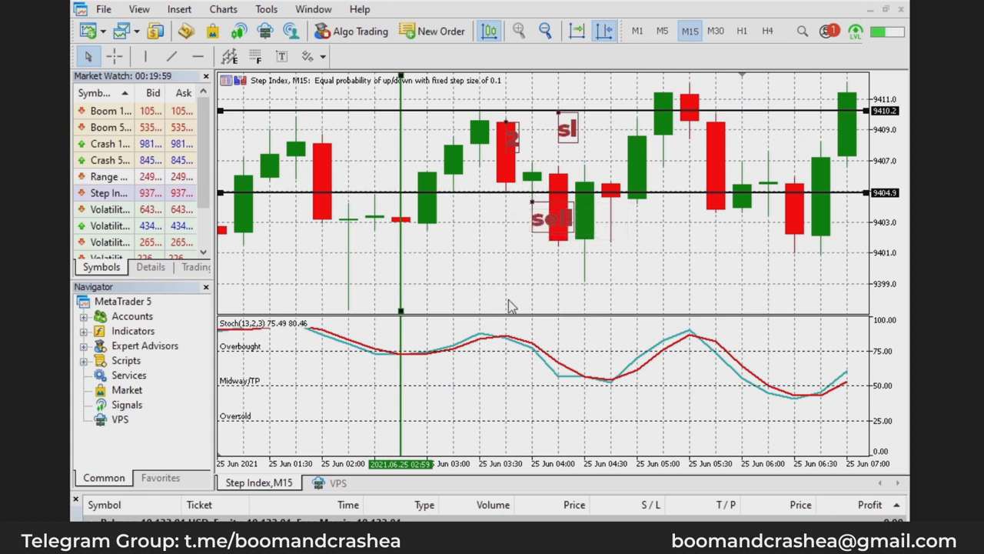
mouse_move(508, 343)
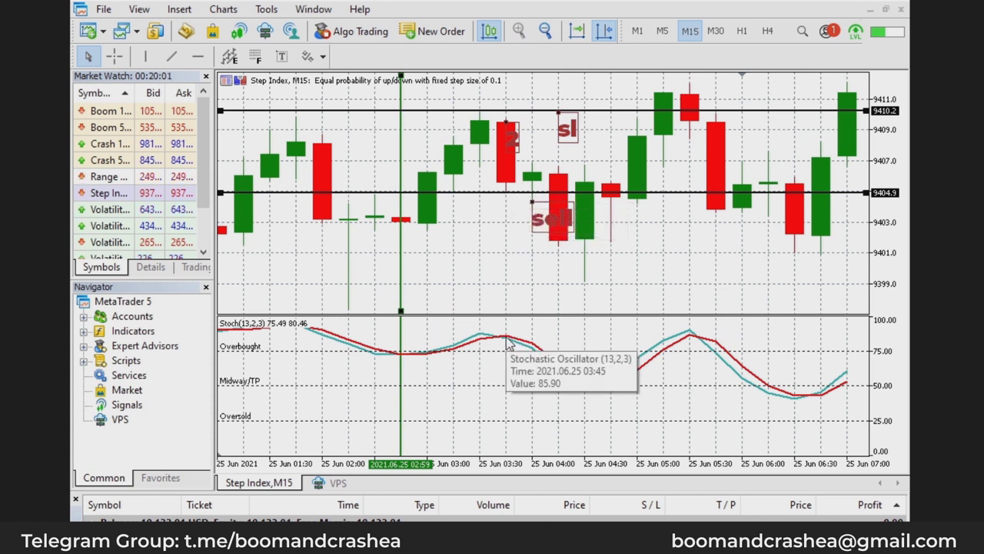
right_click(532, 203)
click(569, 256)
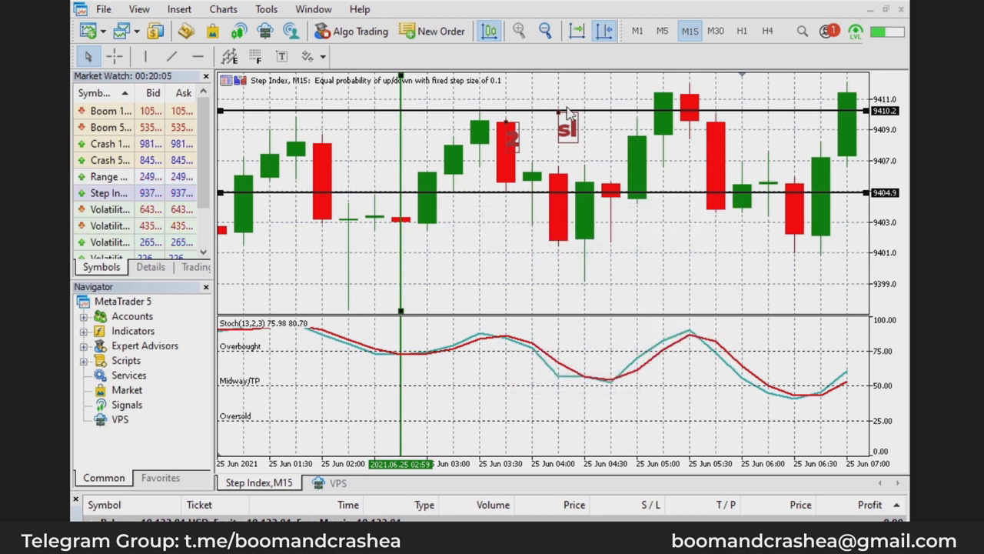
right_click(562, 121)
click(589, 164)
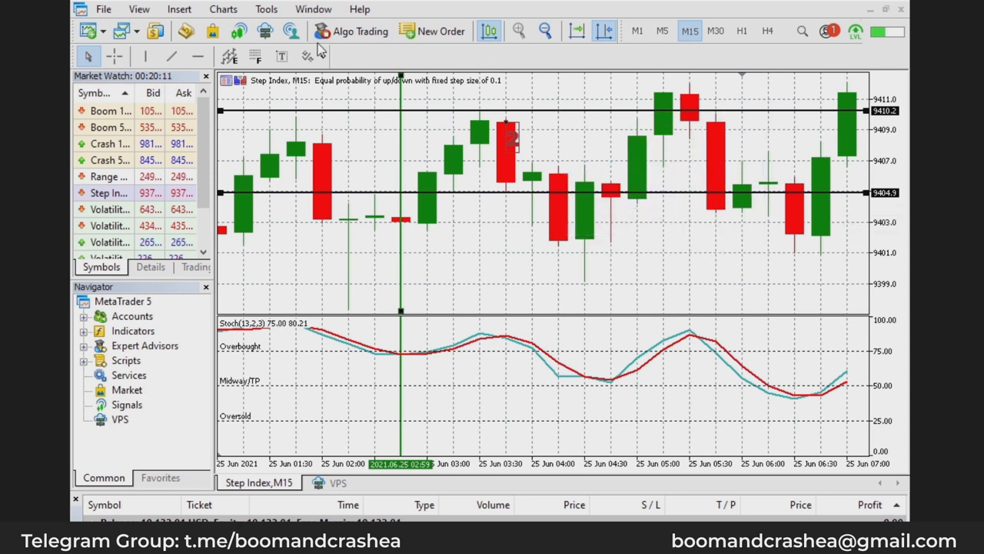
Start a new pending order for Step Index with the order type Sell Stop.
click(423, 30)
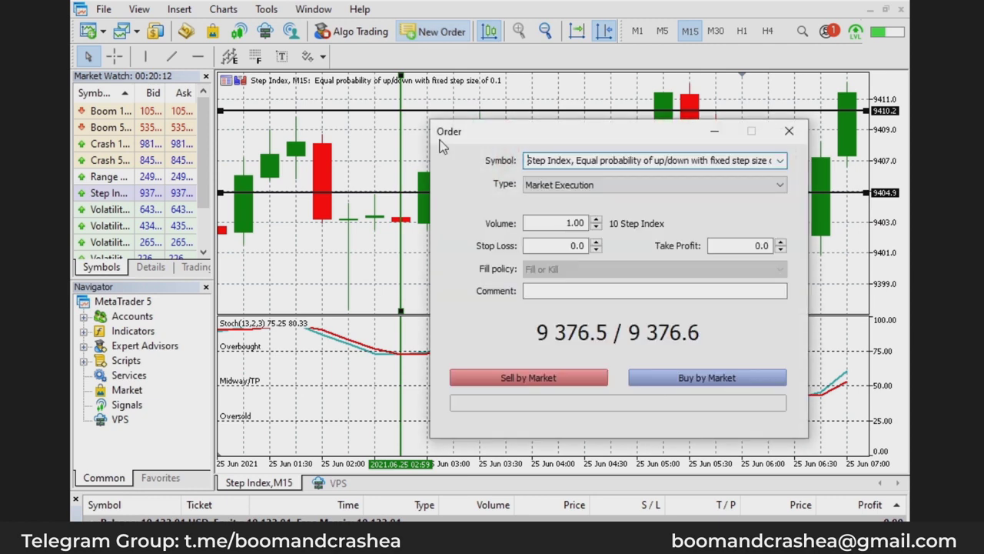
click(584, 185)
click(586, 210)
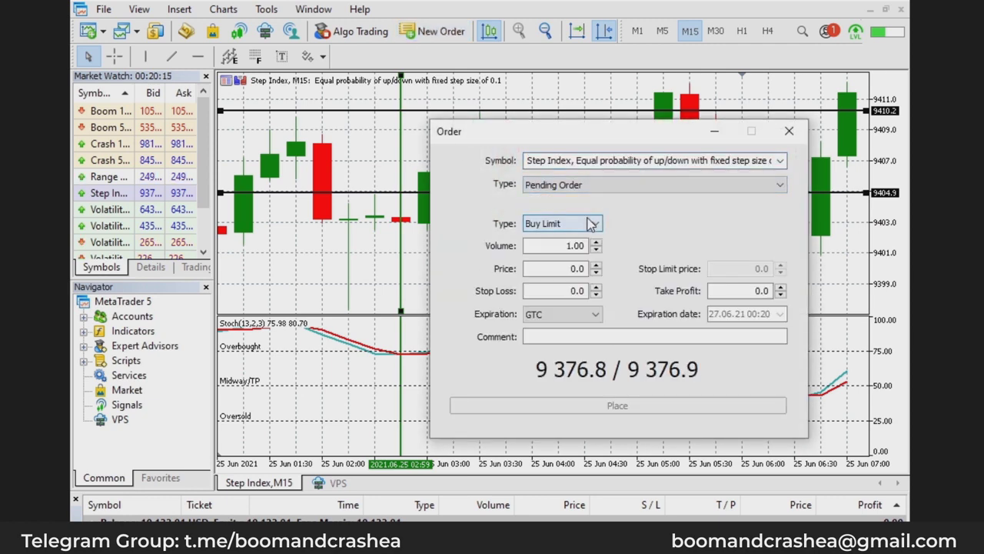
click(593, 224)
click(542, 270)
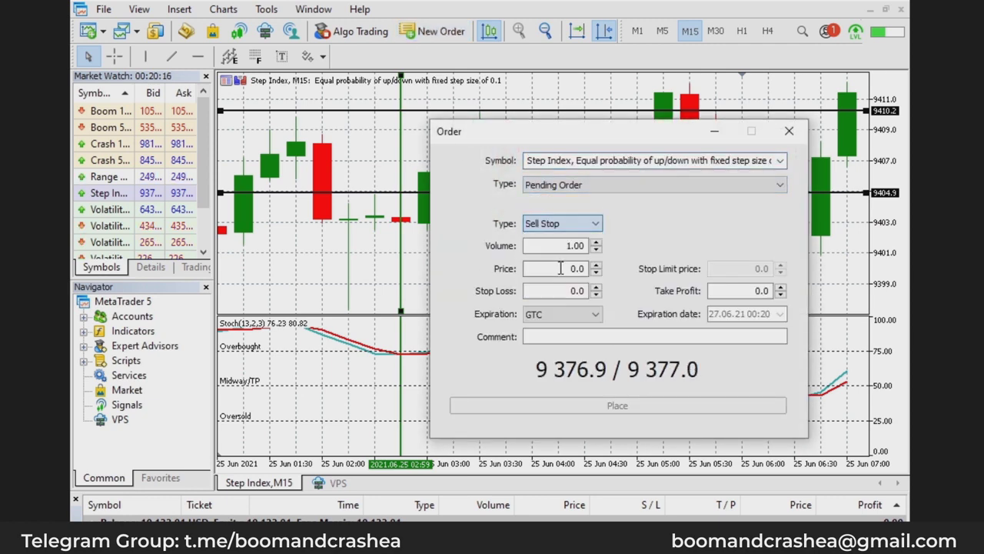
Set the sell stop order's volume to 0.10 and its price to 9404.9.
double_click(568, 245)
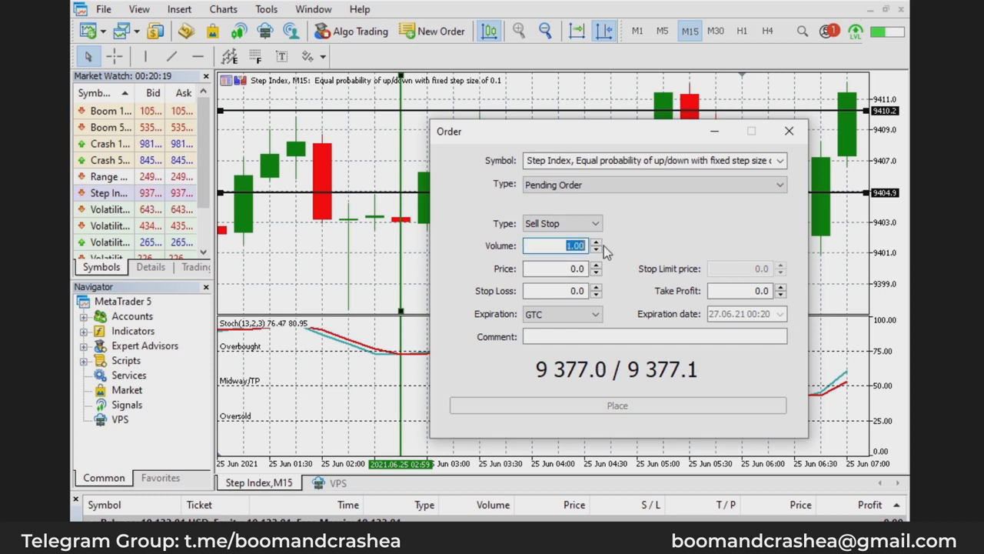
text(5.00)
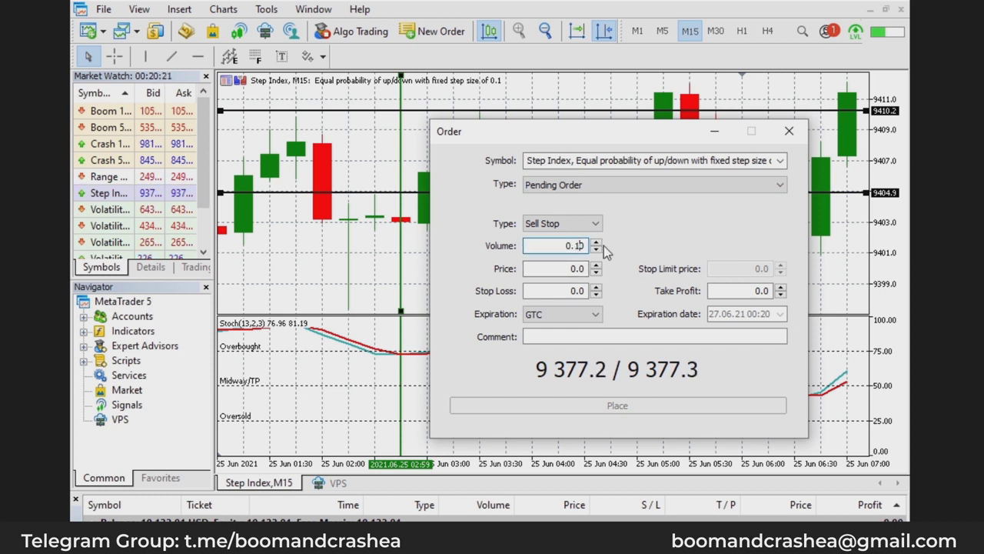
text(0)
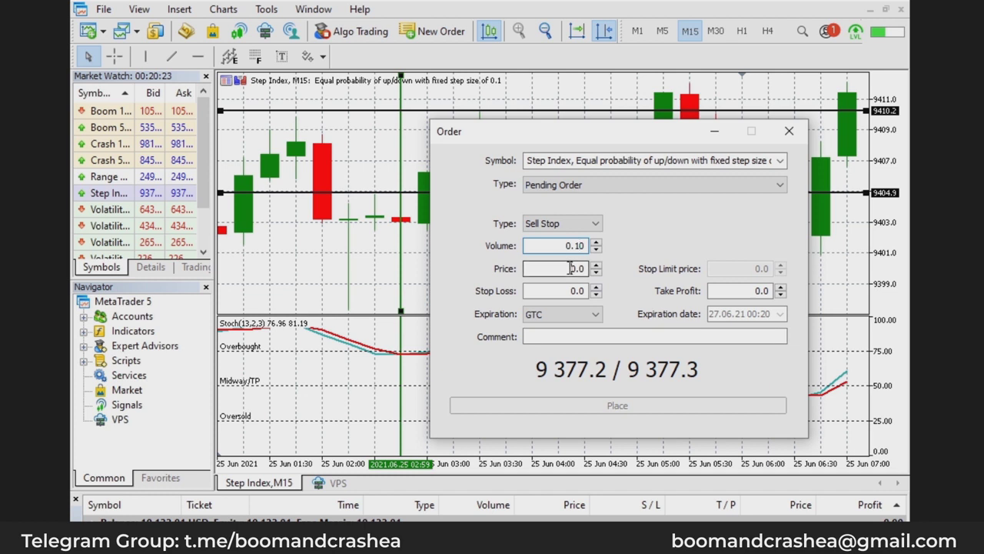
double_click(570, 268)
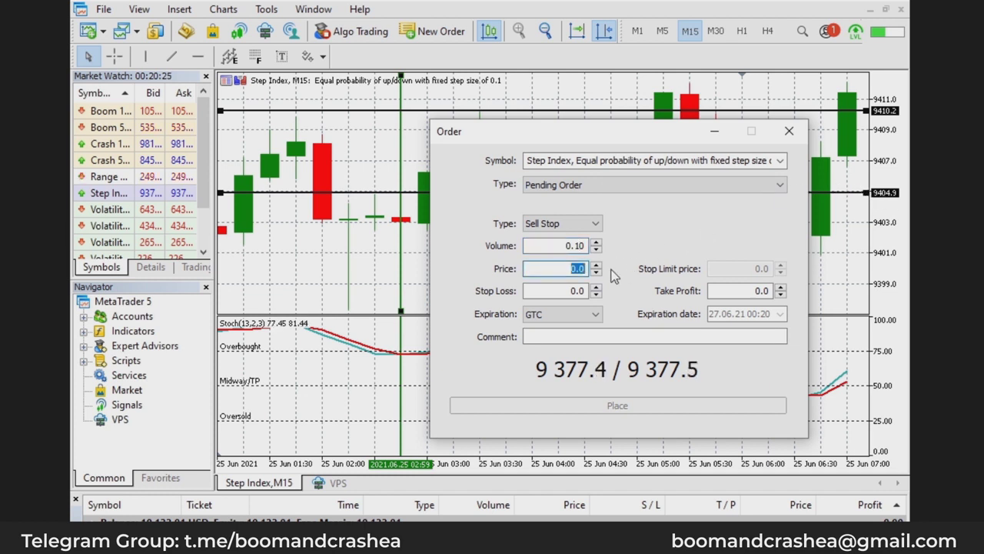
text(9404.)
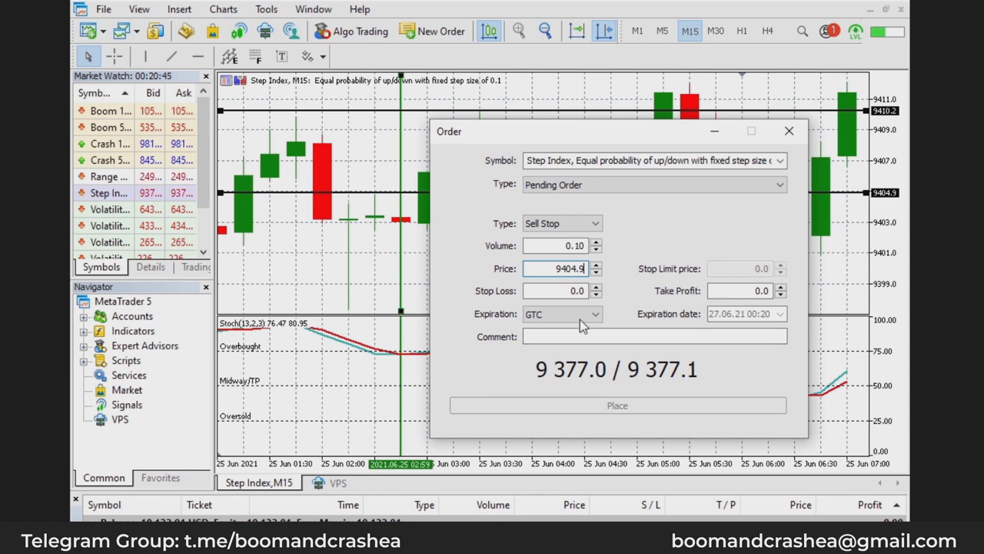
Try the Buy Stop type on the pending order and return it to Sell Stop.
click(583, 224)
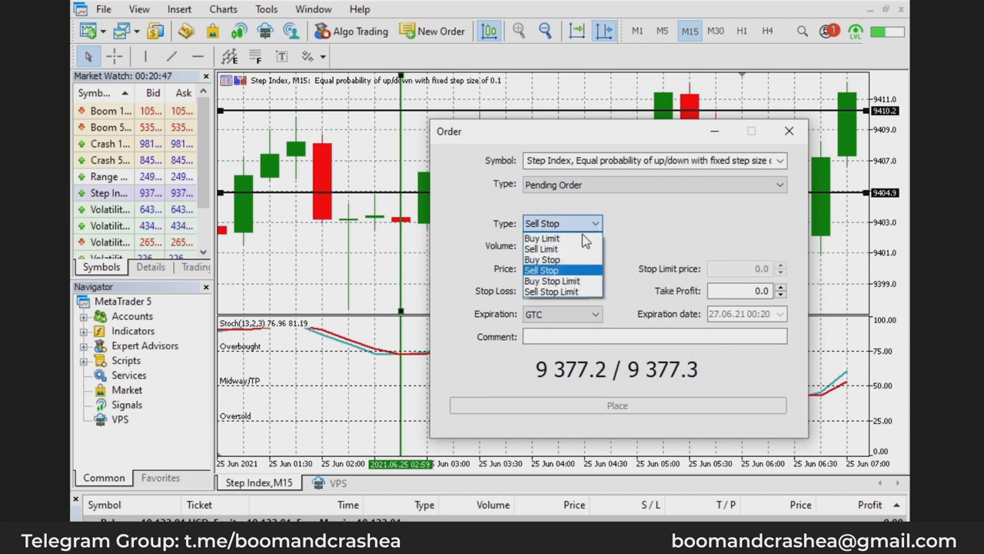
click(543, 260)
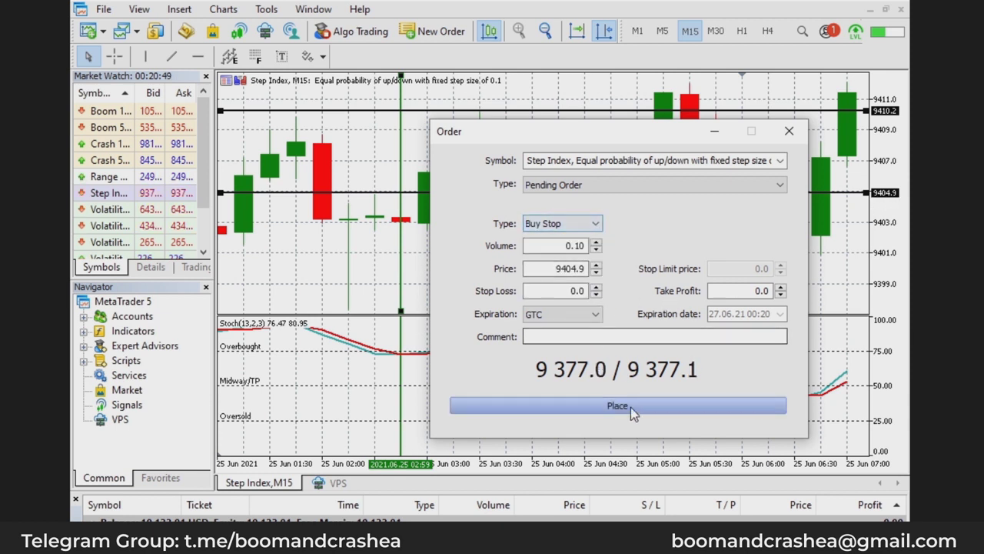
click(601, 222)
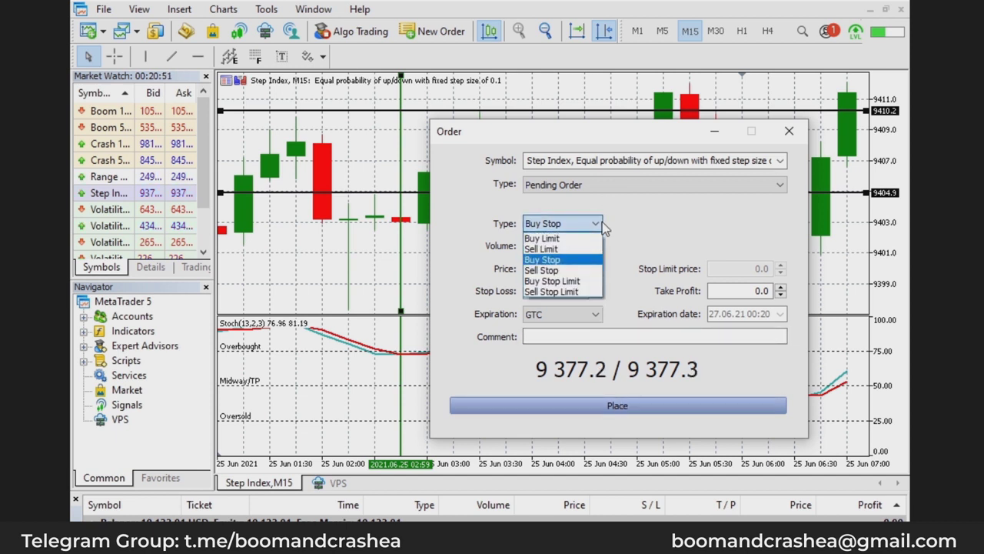
click(585, 270)
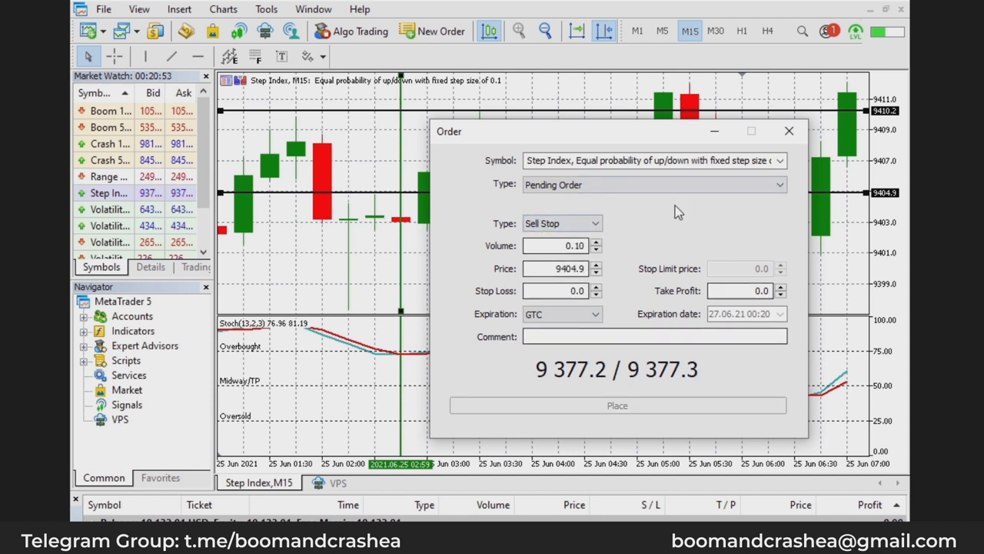
Bring the marked chart back into view and discard the sell stop order without placing it.
click(716, 133)
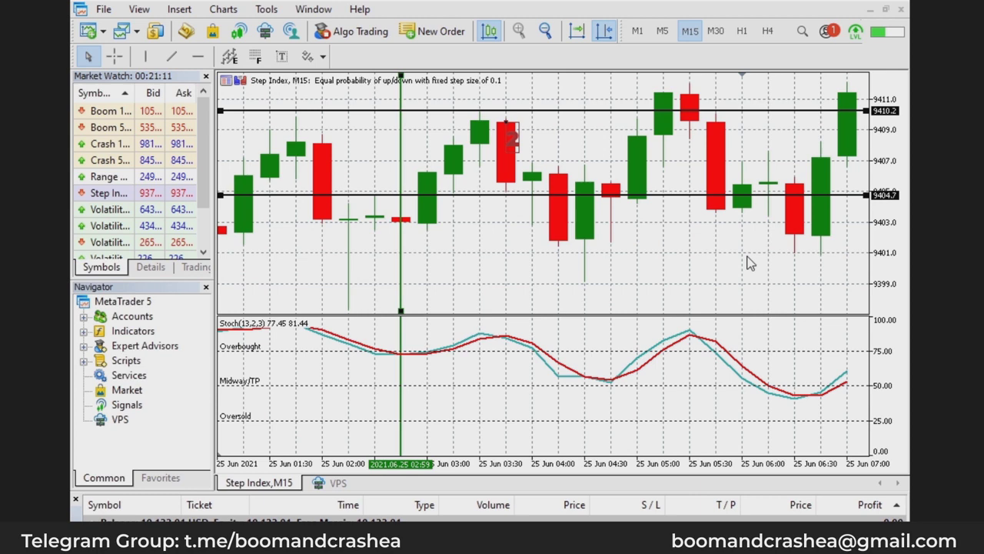
click(446, 35)
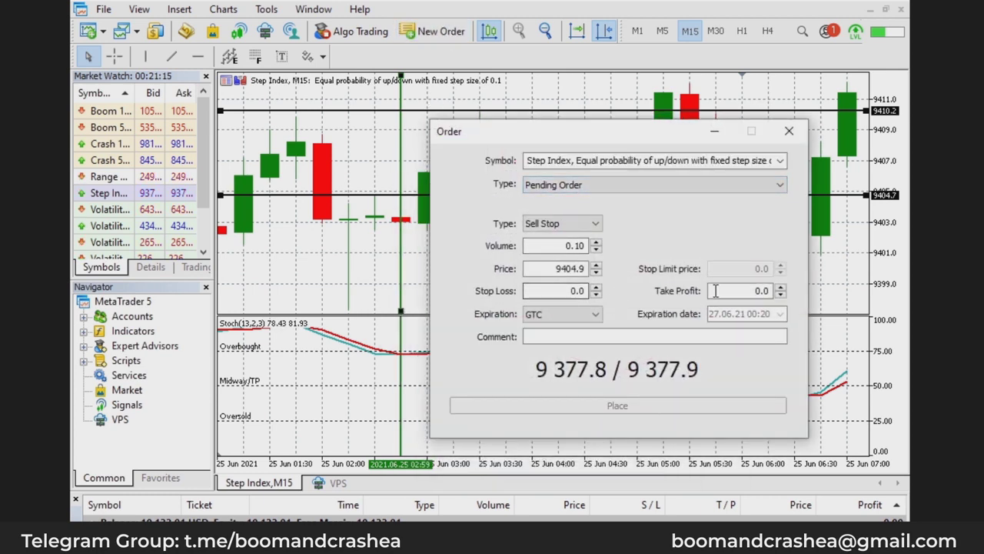
click(753, 290)
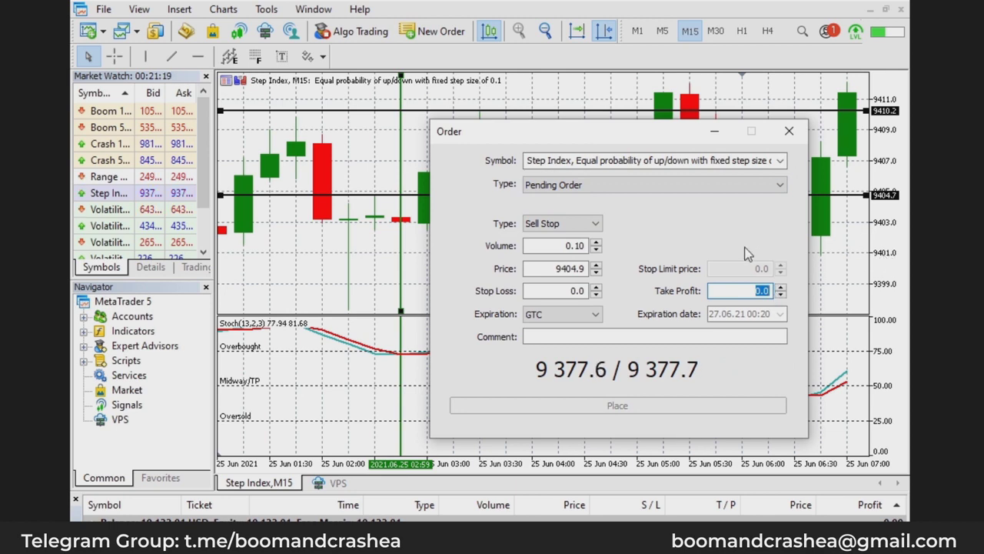
click(789, 130)
Set up a pending Buy Stop order for Step Index beside the latest candles and discard it without placing it.
scroll(689, 253, down, 10)
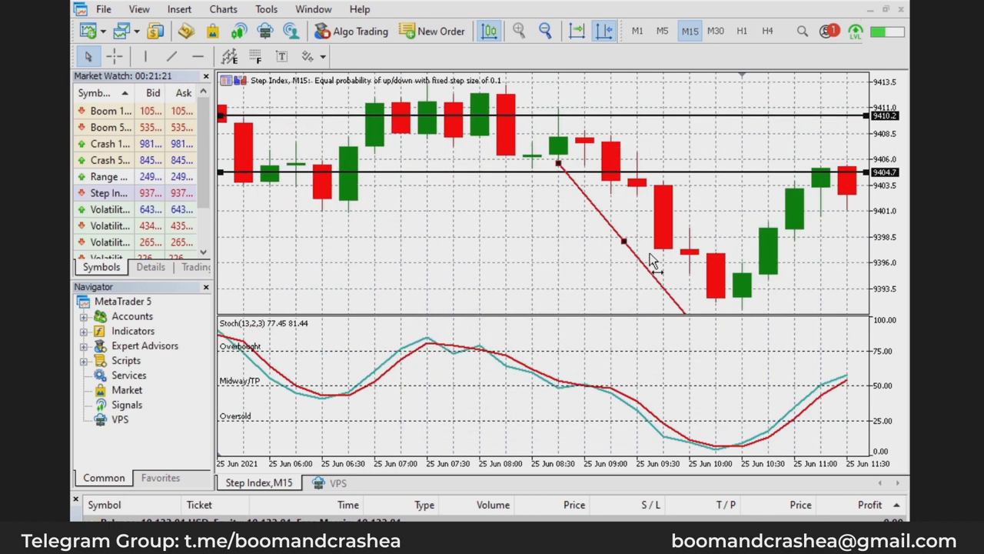
click(583, 35)
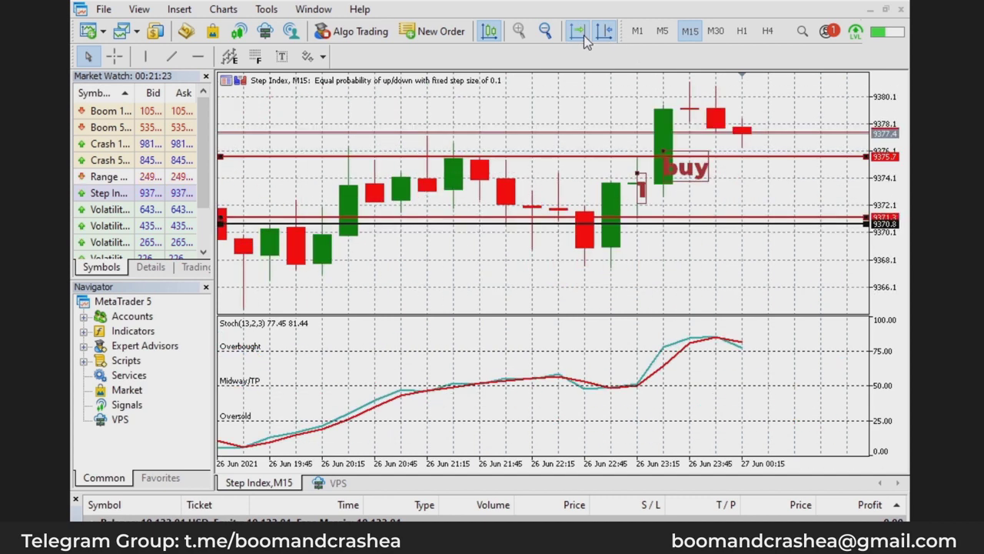
click(422, 34)
click(552, 185)
click(569, 209)
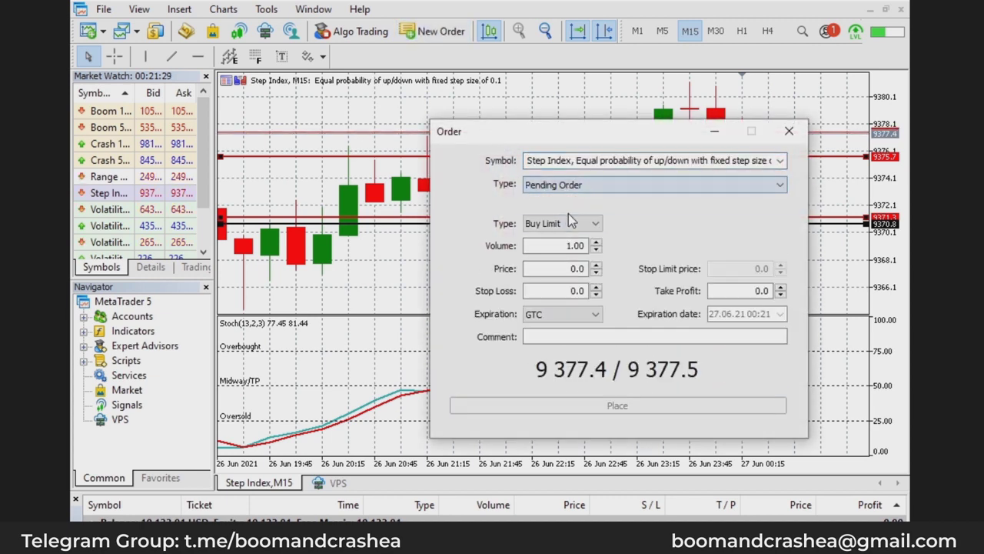
click(570, 221)
click(584, 259)
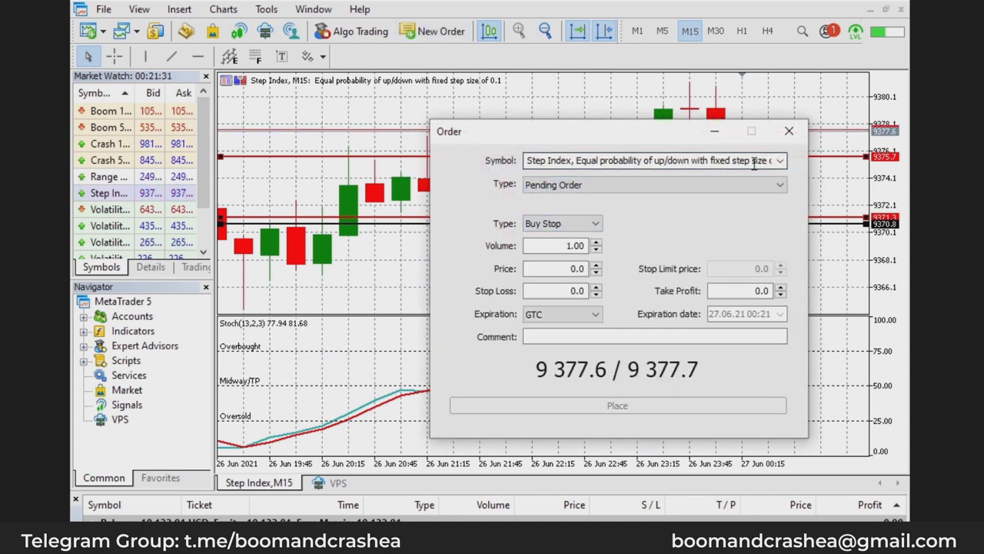
drag(641, 137, 340, 111)
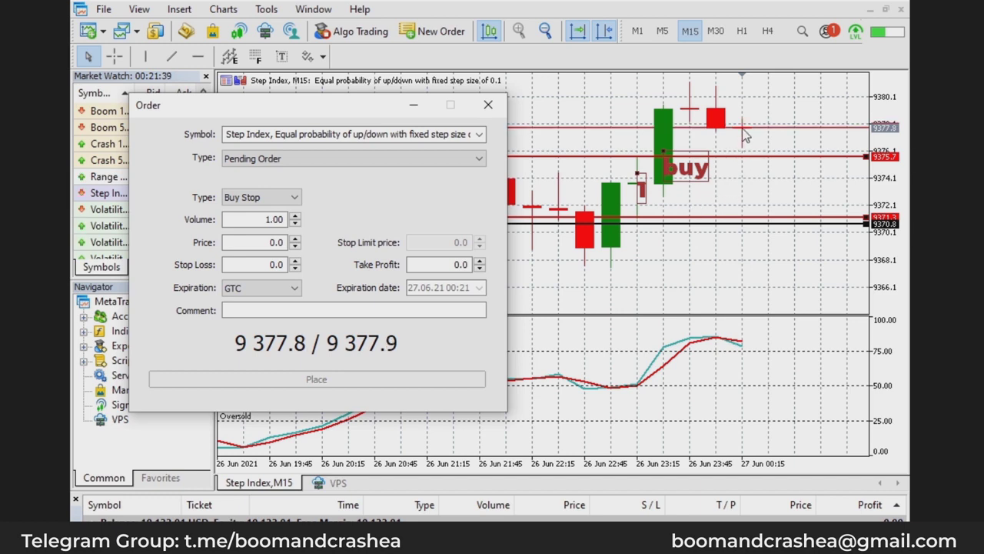
click(488, 104)
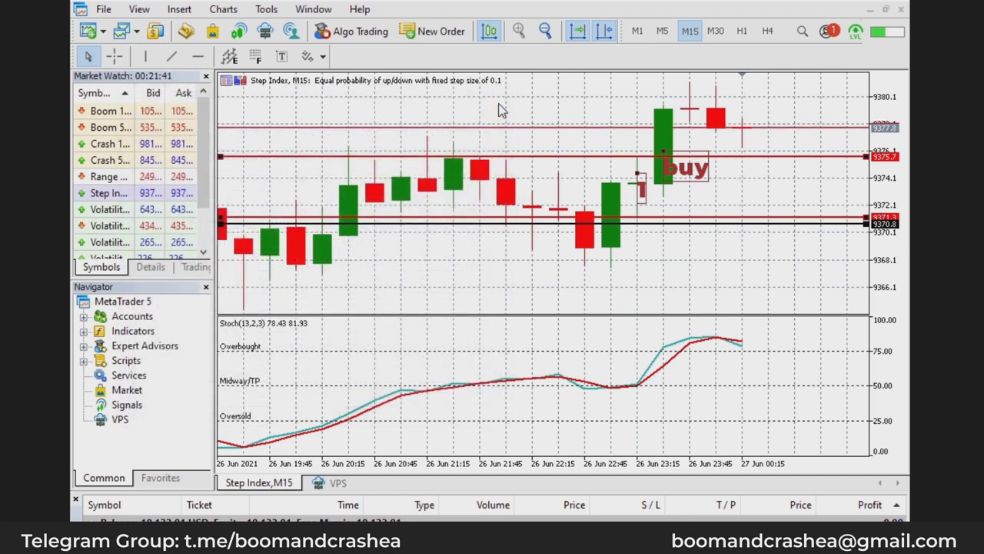